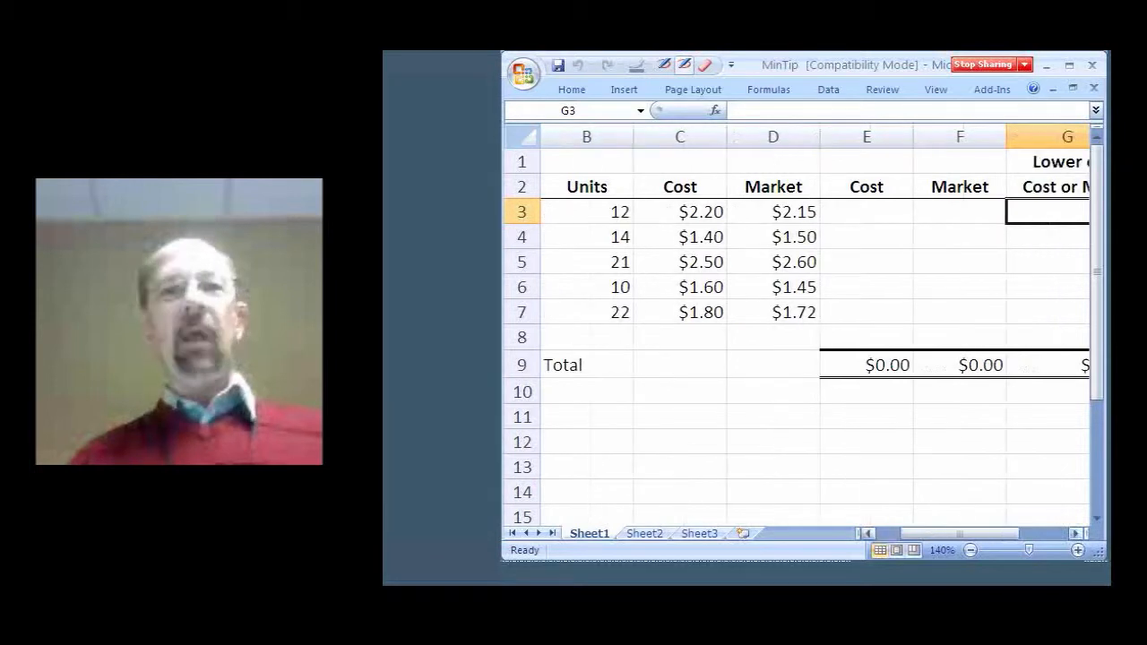
Enter the formula =B3*C3 in E3 to calculate the first item's total cost.
{"action": "scroll", "coordinate": [797, 326], "scroll_direction": "right", "scroll_amount": 1}
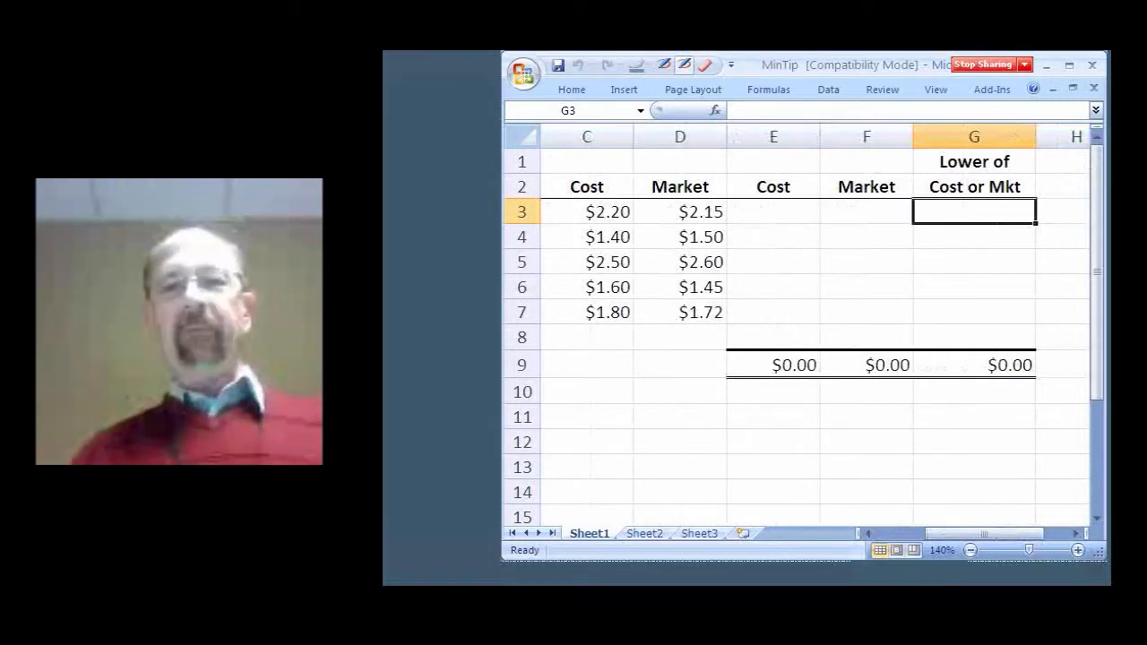
{"action": "left_click", "coordinate": [970, 551]}
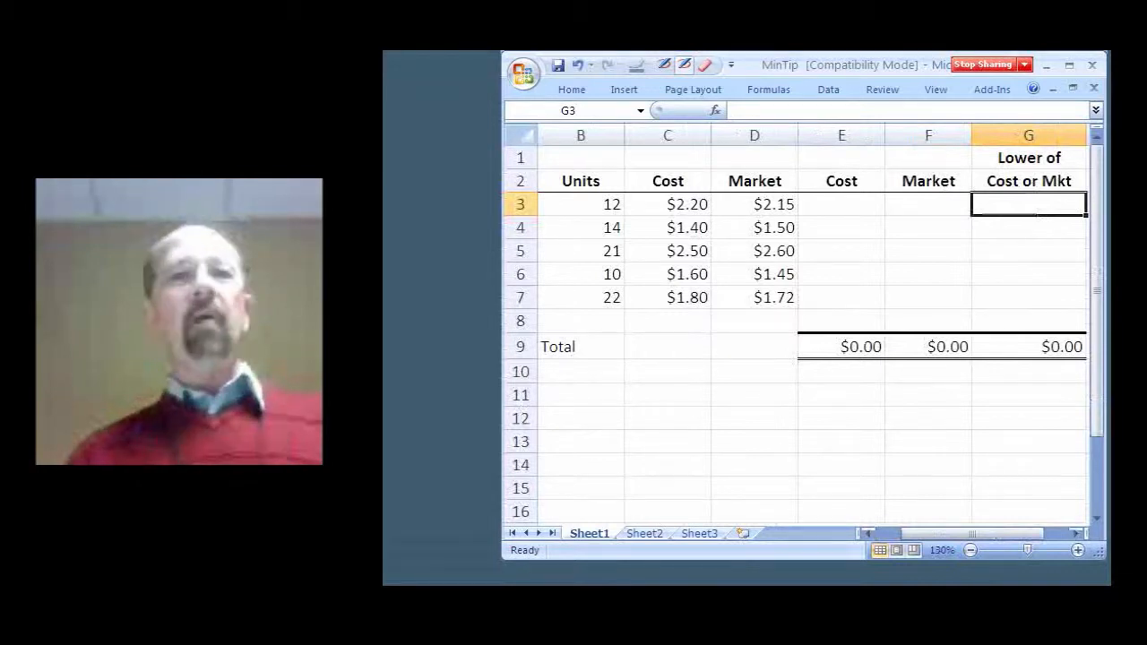
{"action": "left_click", "coordinate": [841, 204]}
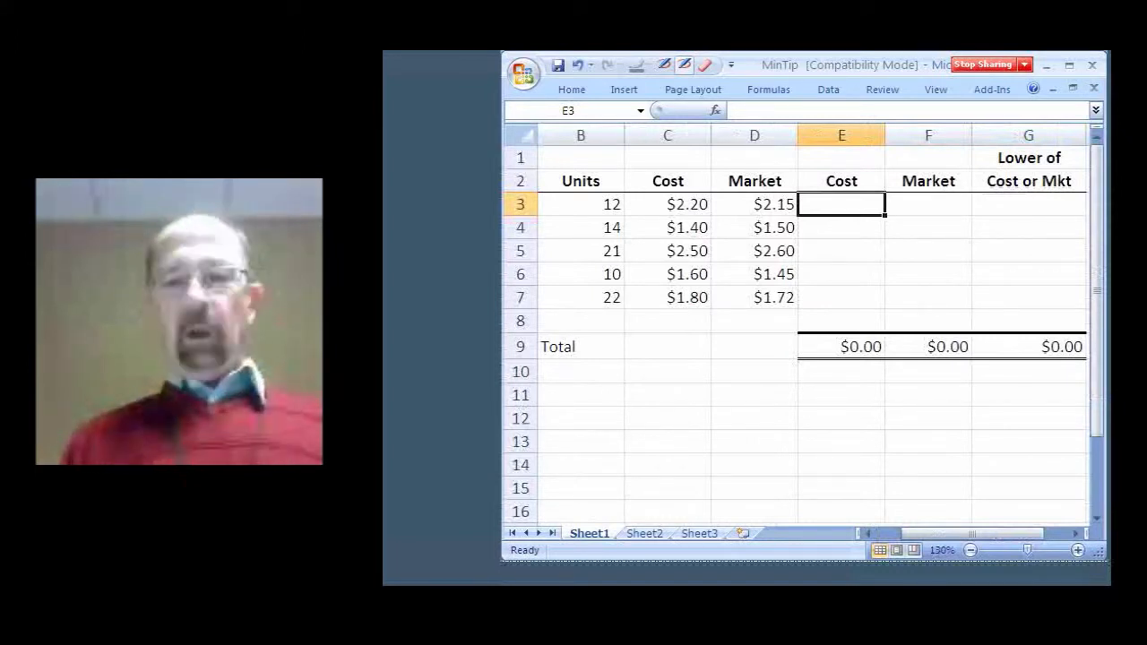
{"action": "type", "text": "="}
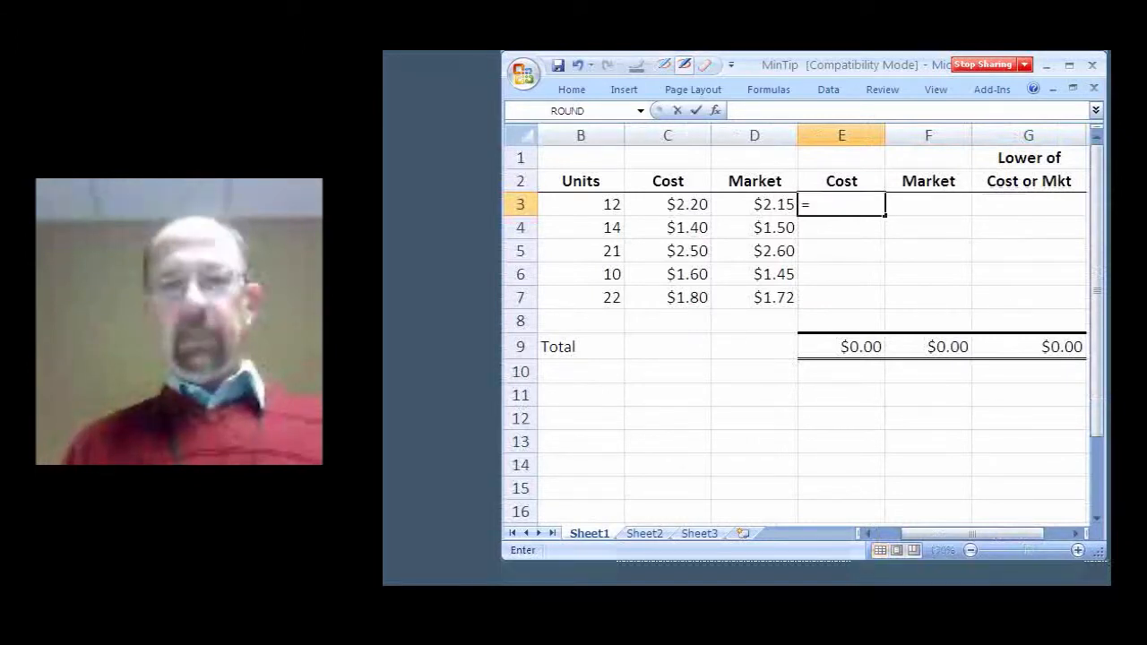
{"action": "left_click", "coordinate": [581, 204]}
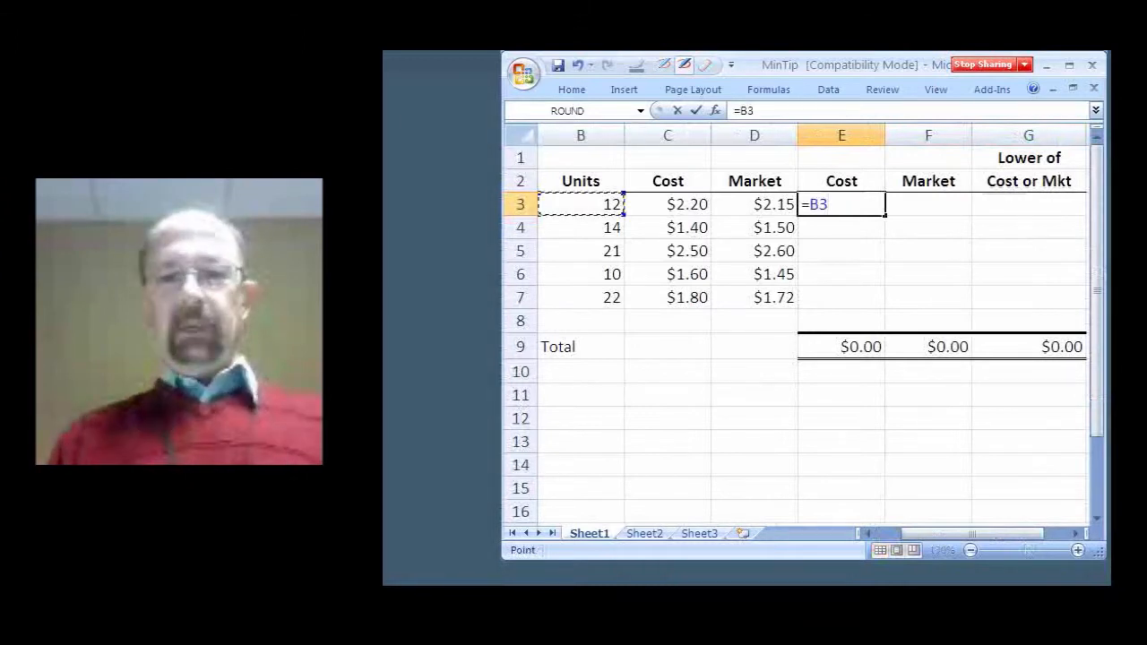
{"action": "type", "text": "*"}
{"action": "key", "text": "Left"}
{"action": "key", "text": "Left"}
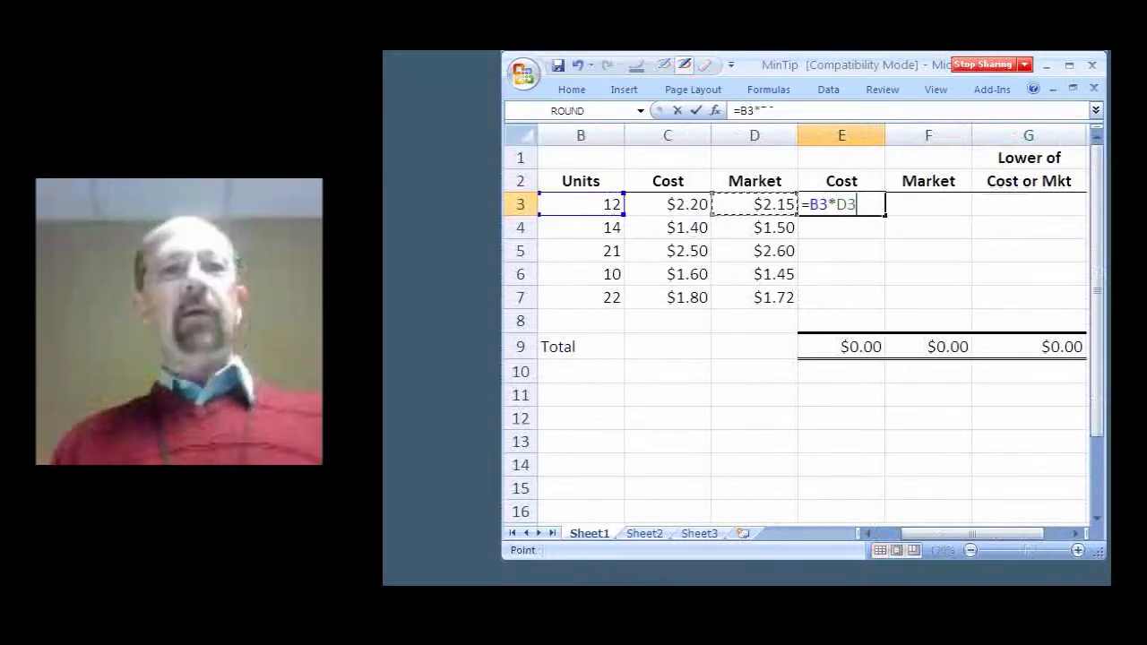
{"action": "key", "text": "Return"}
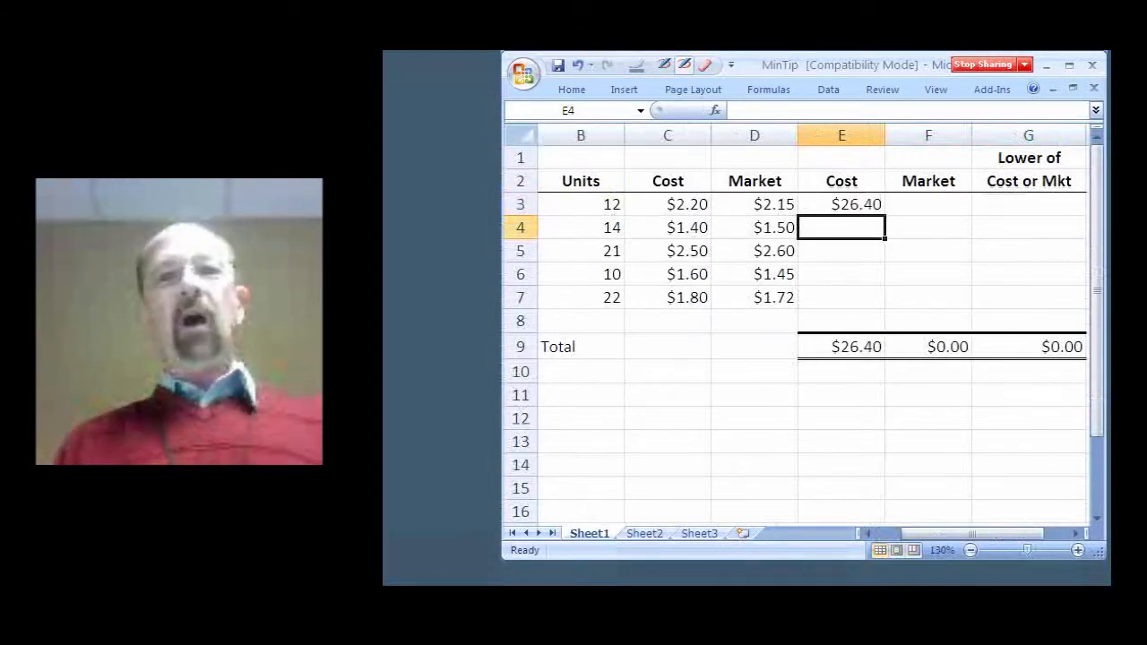
Enter the formula =B3*D3 in F3 to calculate the first item's total market value.
{"action": "key", "text": "Right"}
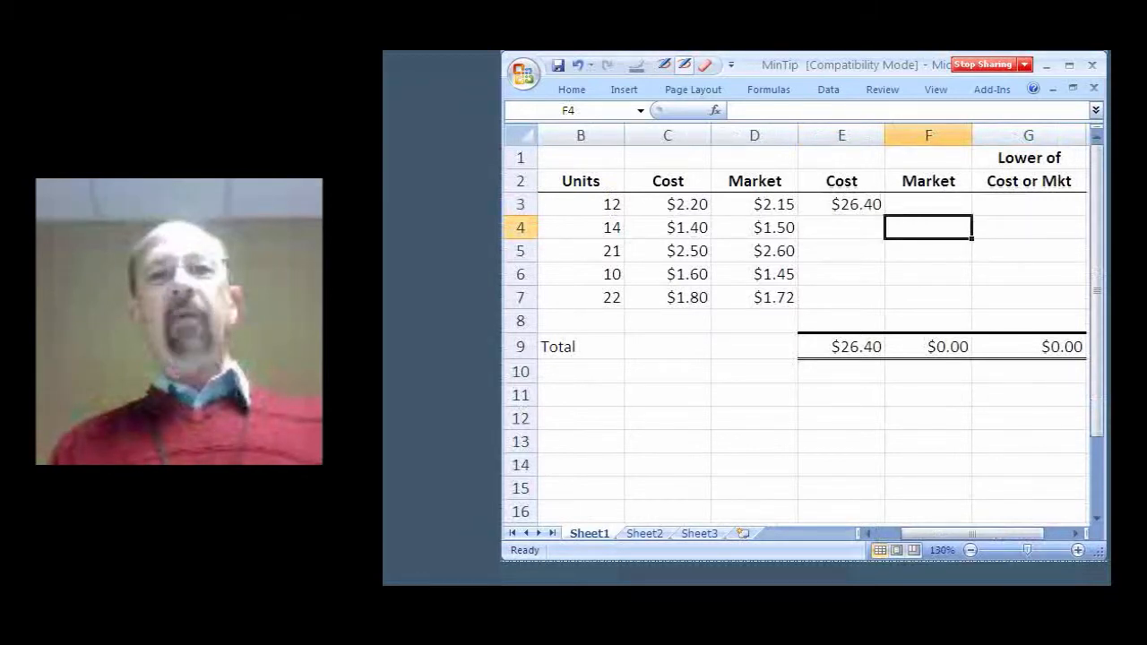
{"action": "key", "text": "Up"}
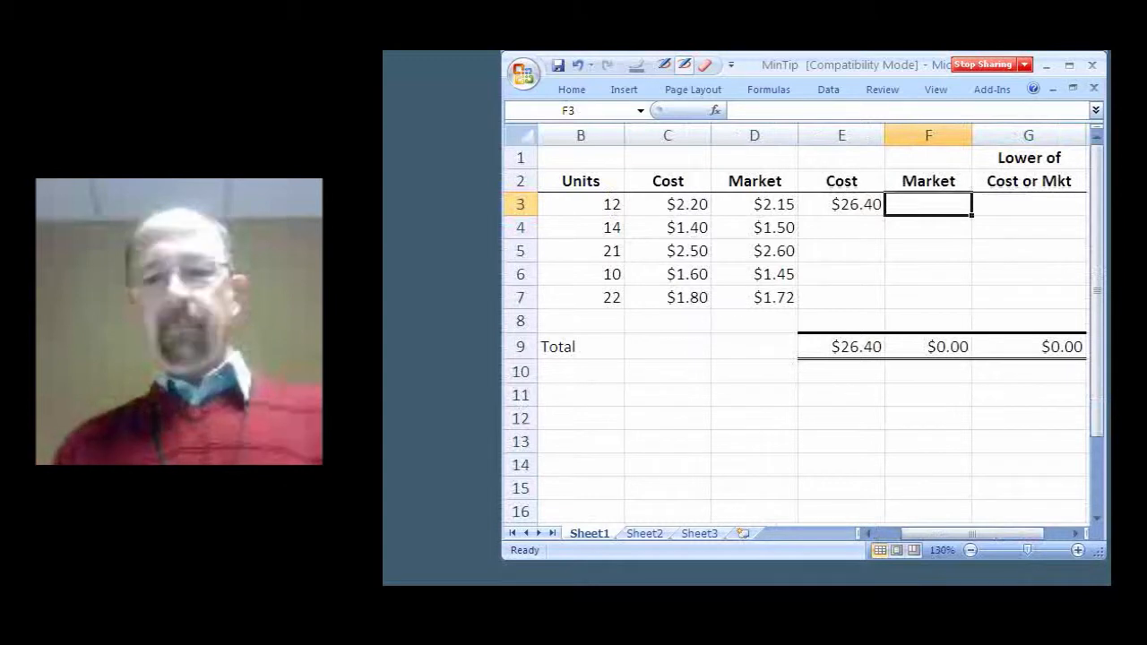
{"action": "type", "text": "="}
{"action": "key", "text": "Left"}
{"action": "key", "text": "Left"}
{"action": "key", "text": "Left"}
{"action": "key", "text": "Left"}
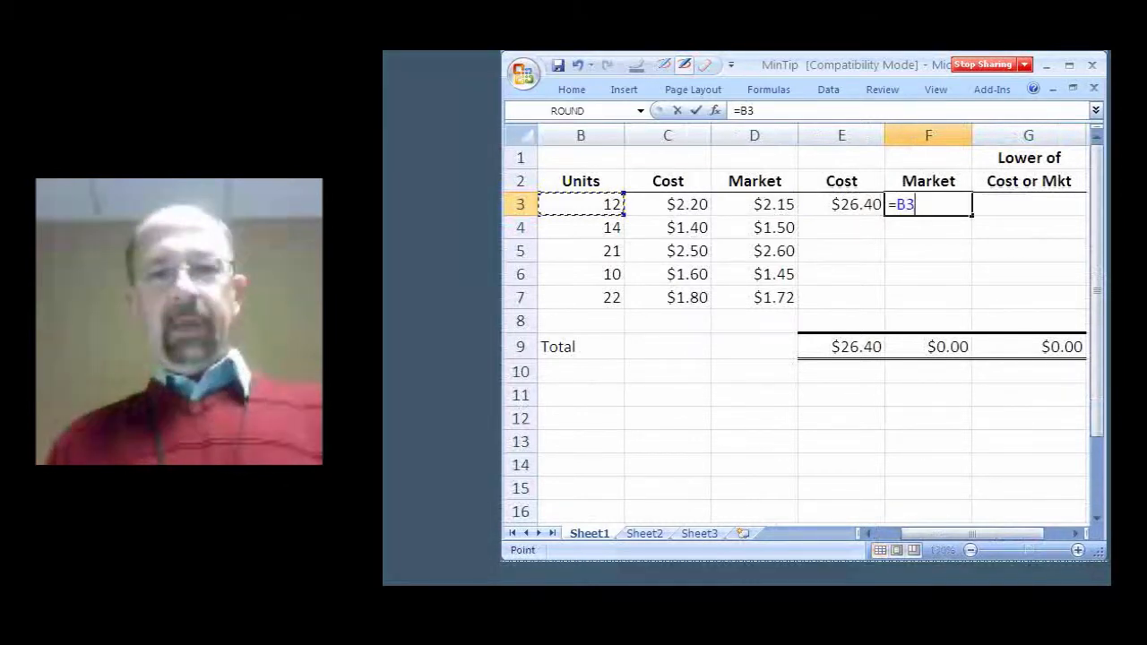
{"action": "type", "text": "*"}
{"action": "key", "text": "Left"}
{"action": "key", "text": "Left"}
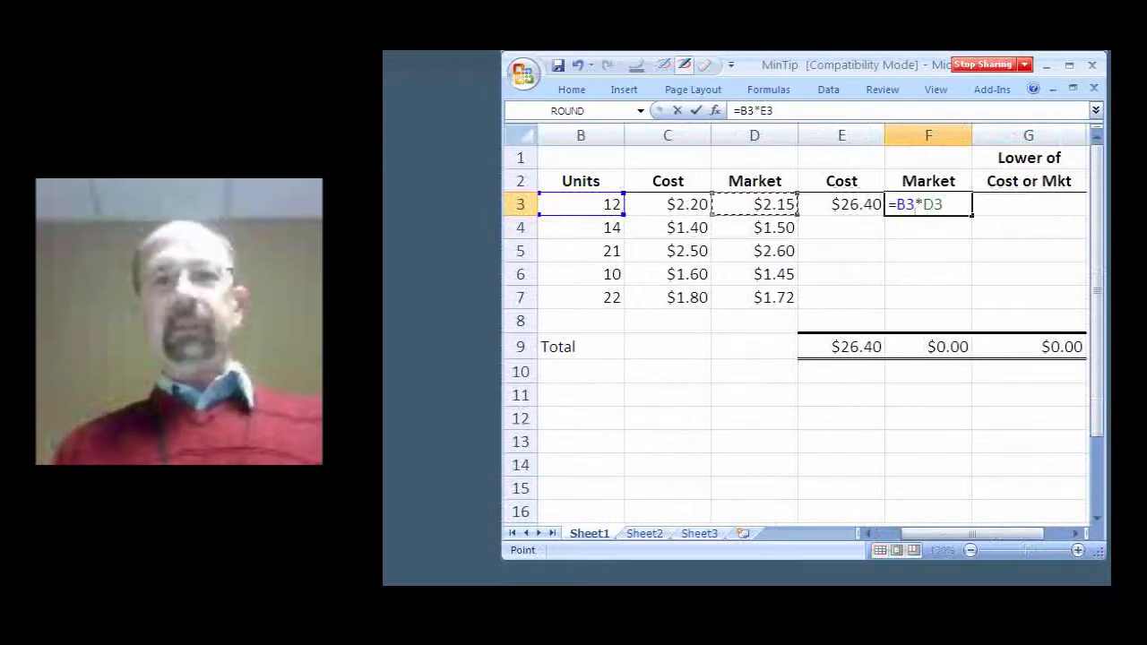
{"action": "key", "text": "Return"}
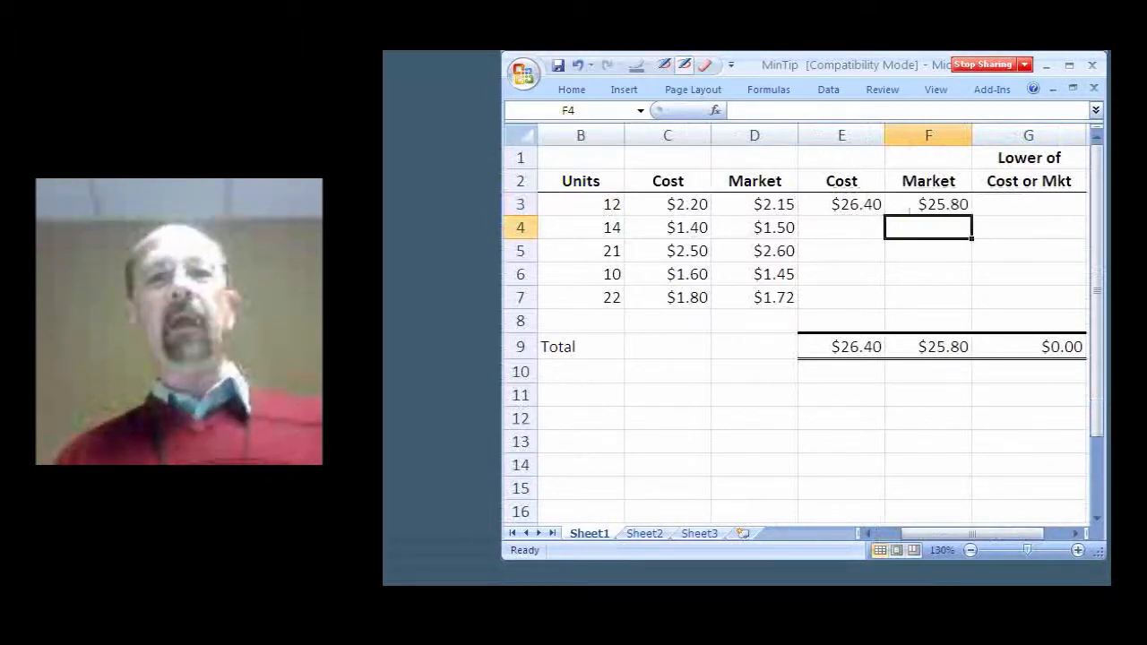
Copy the cost and market formulas from E3:F3 down through row 7.
{"action": "left_click", "coordinate": [841, 204]}
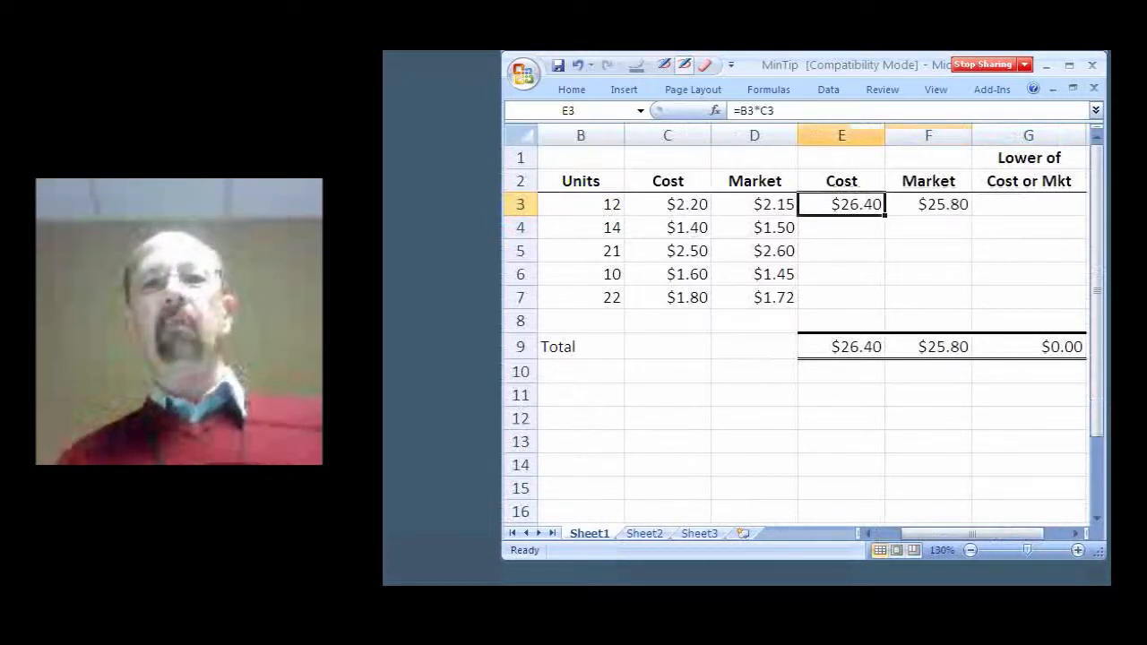
{"action": "left_click_drag", "start_coordinate": [842, 205], "coordinate": [928, 204]}
{"action": "left_click_drag", "start_coordinate": [972, 216], "coordinate": [981, 249]}
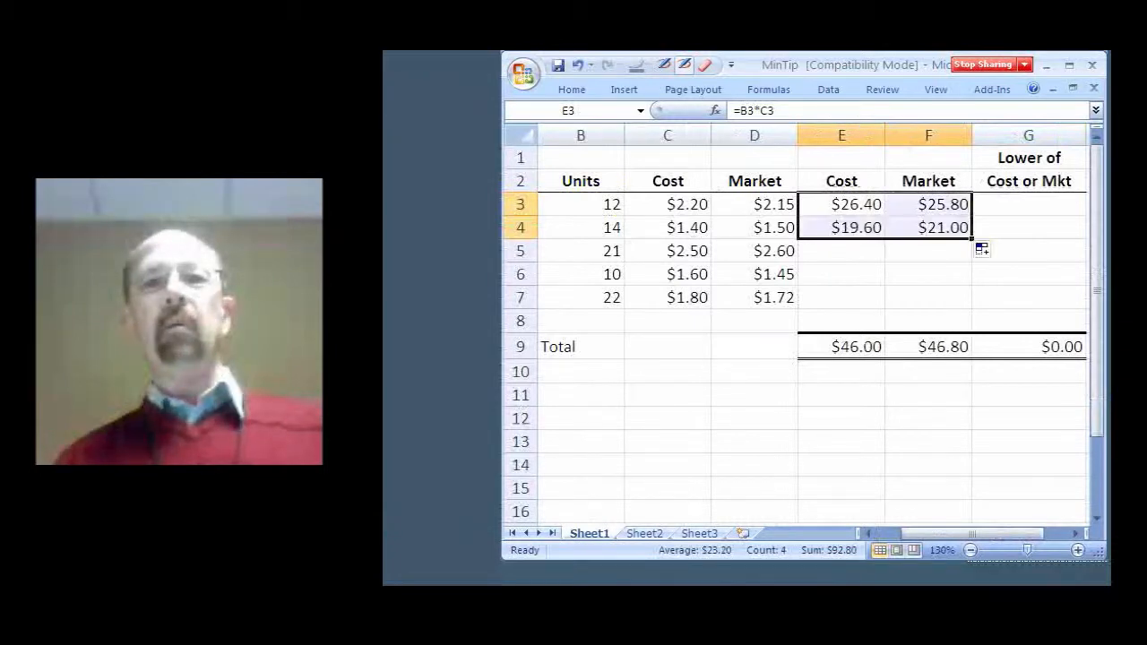
{"action": "left_click", "coordinate": [841, 228]}
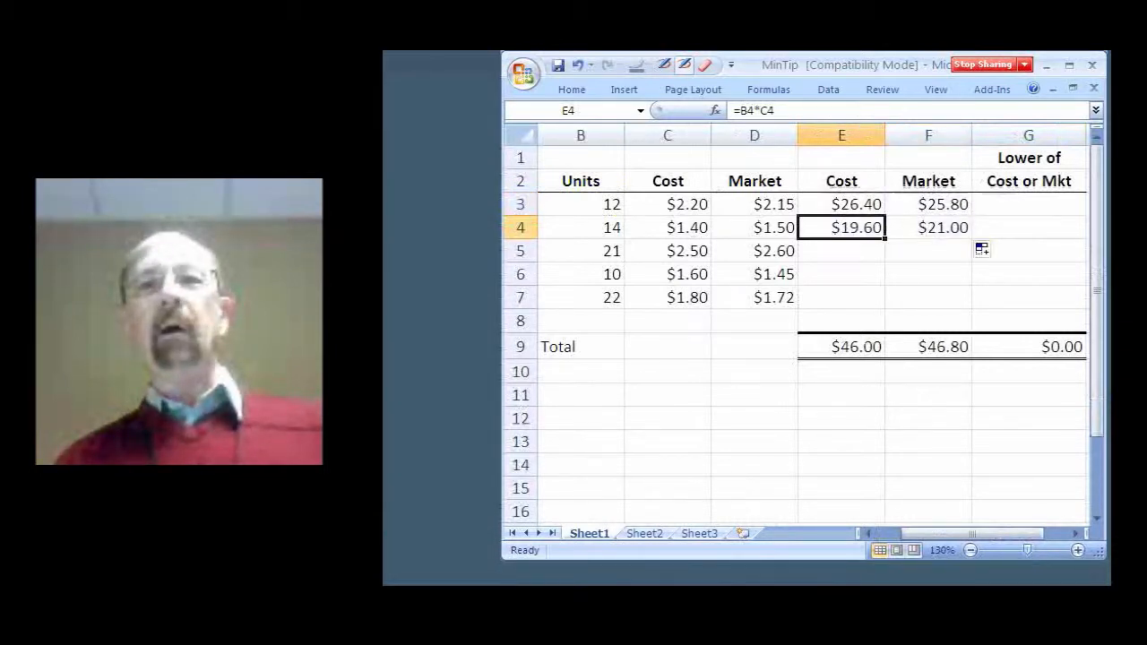
{"action": "left_click_drag", "start_coordinate": [841, 228], "coordinate": [981, 314]}
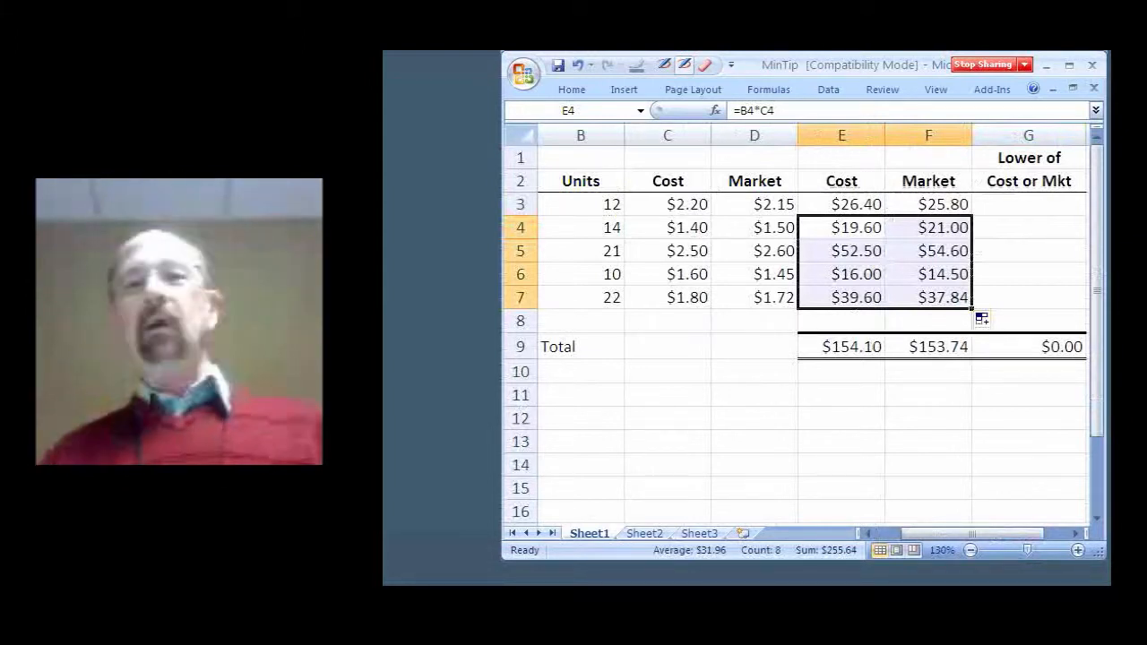
{"action": "left_click", "coordinate": [1029, 205]}
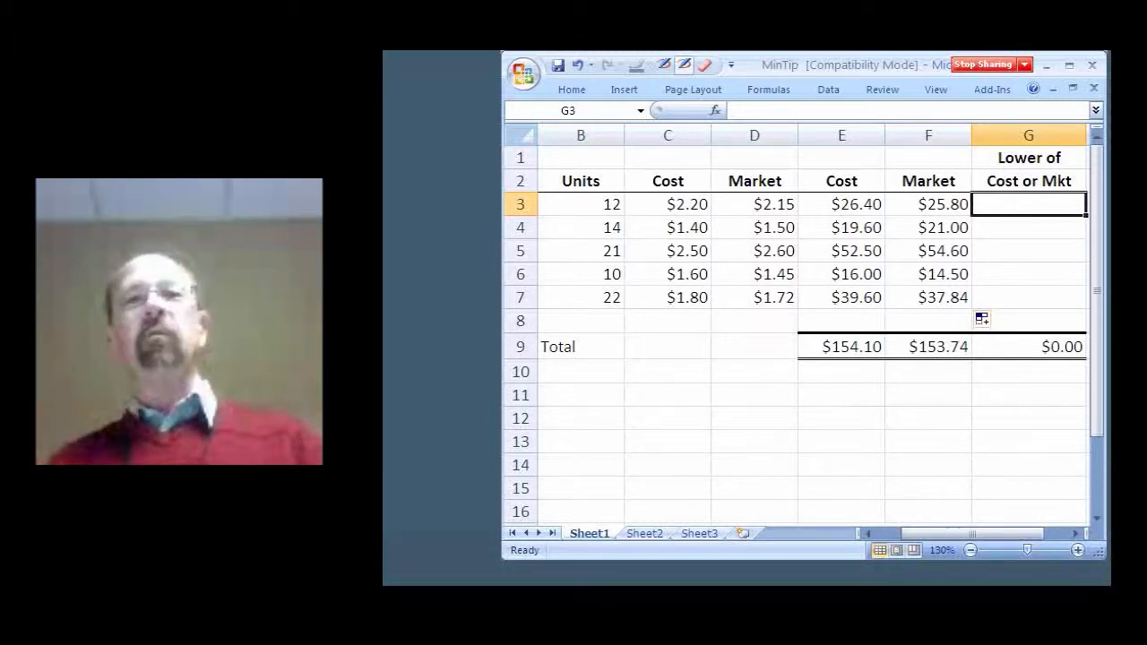
{"action": "left_click", "coordinate": [928, 204]}
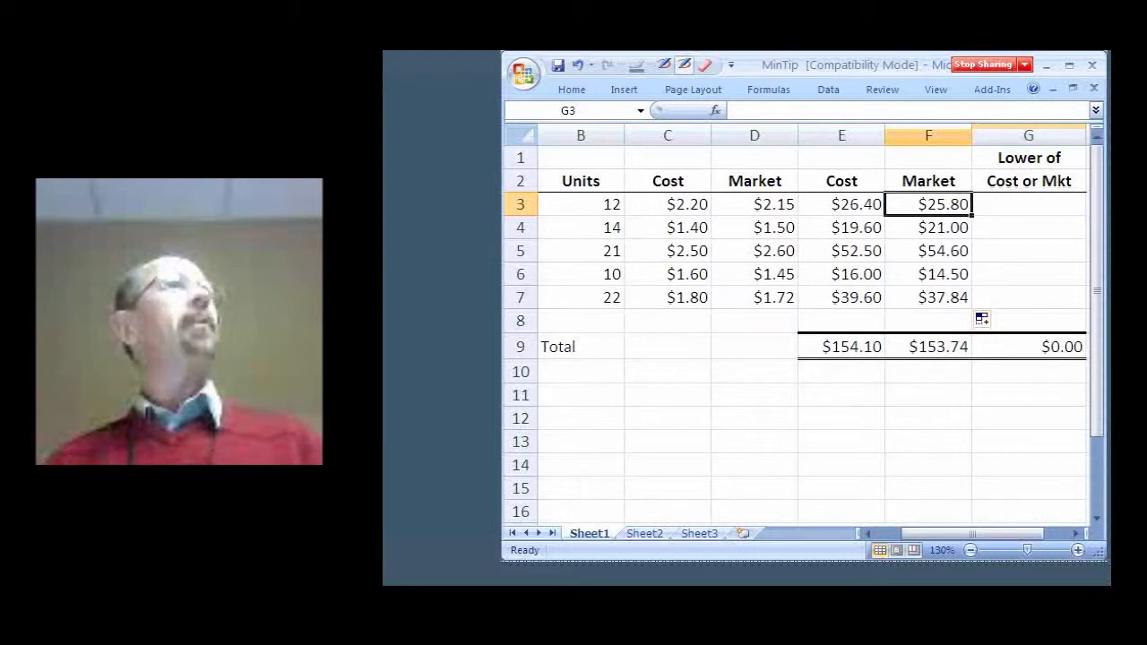
{"action": "left_click", "coordinate": [928, 228]}
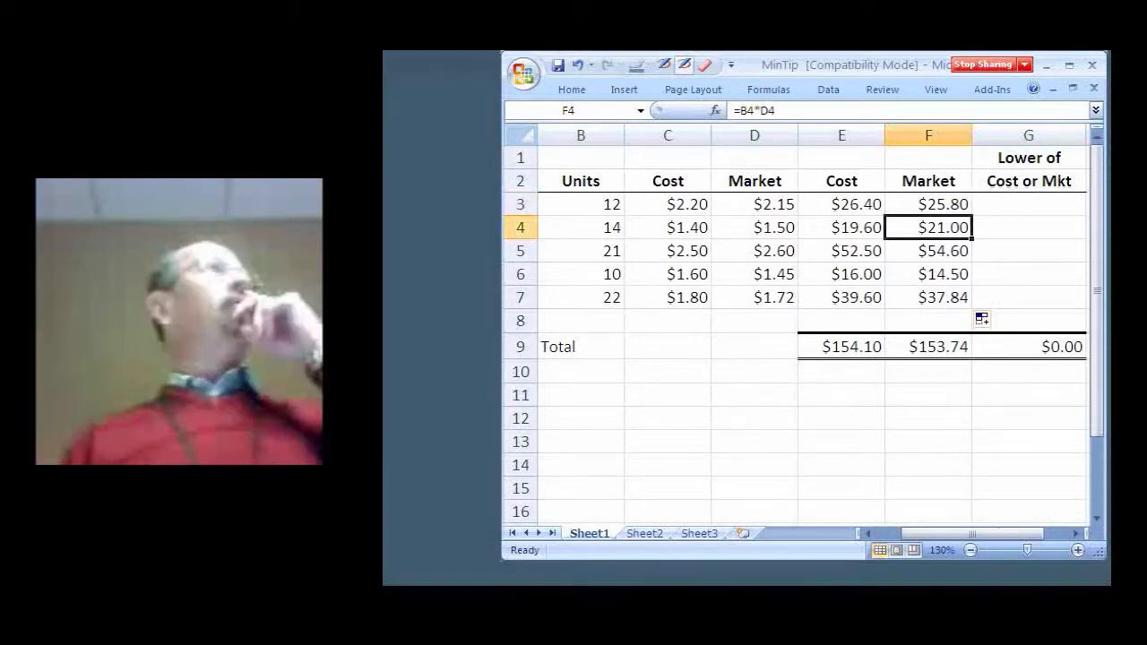
{"action": "left_click", "coordinate": [1029, 204]}
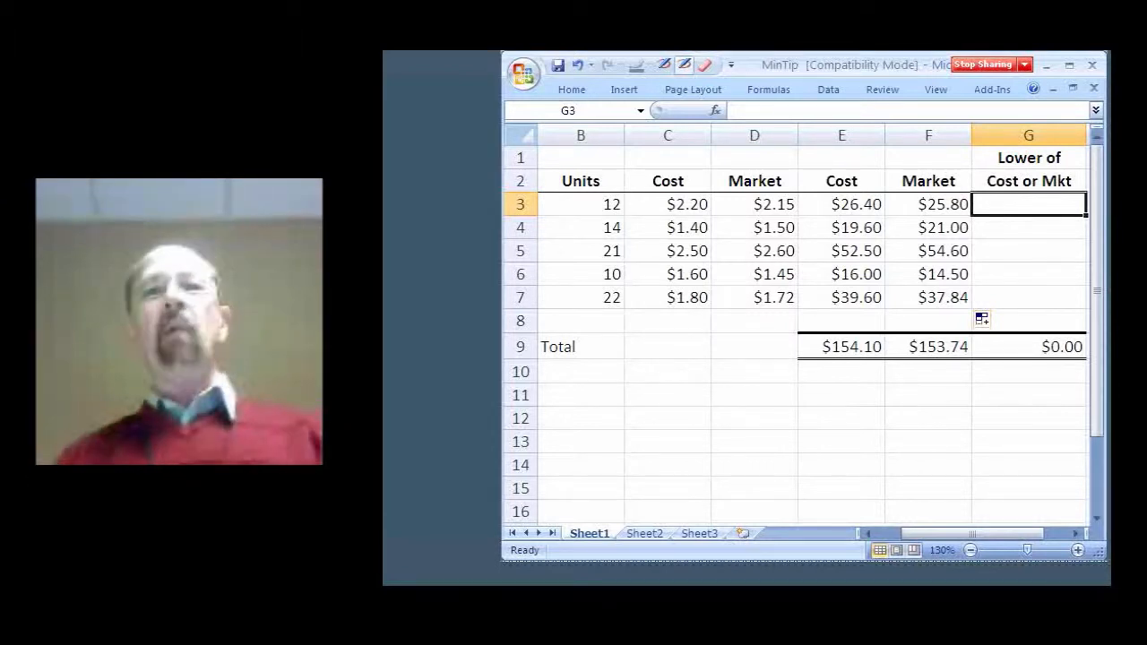
{"action": "left_click", "coordinate": [841, 204]}
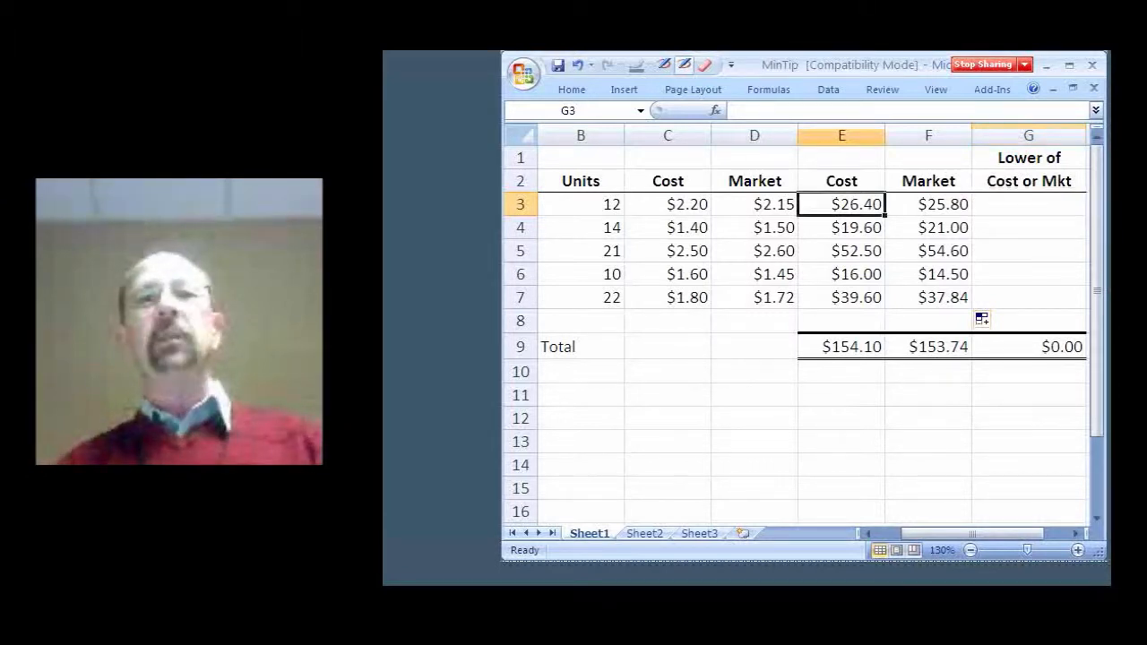
Enter the formula =MIN(E3:F3) in G3 to return the lower of cost or market.
{"action": "left_click", "coordinate": [1029, 204]}
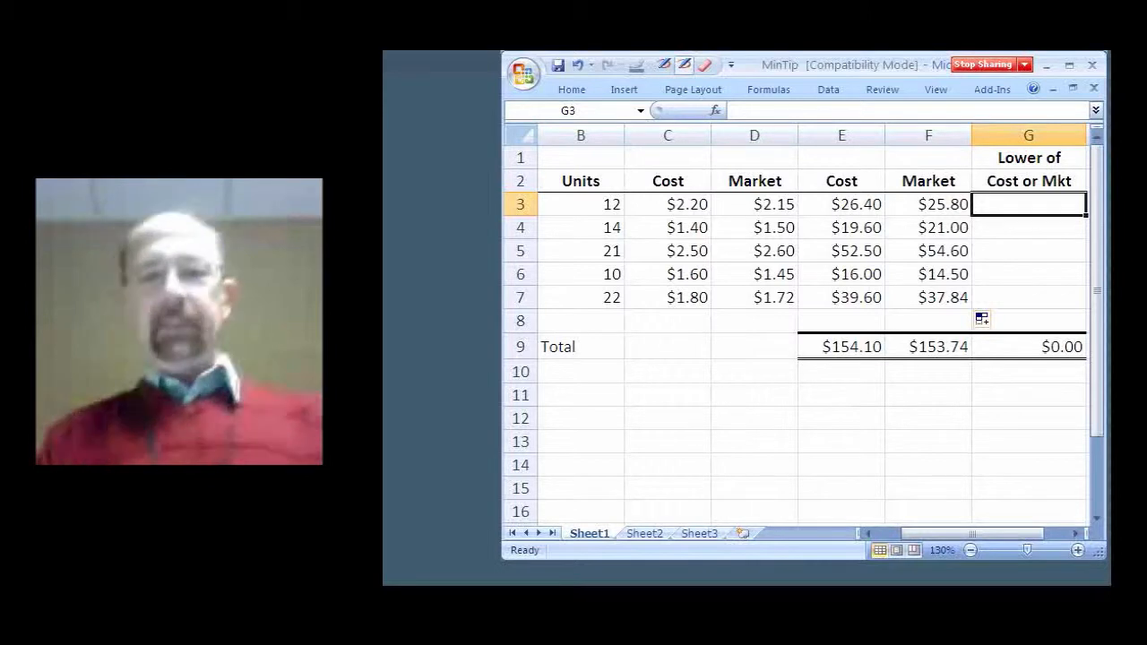
{"action": "type", "text": "="}
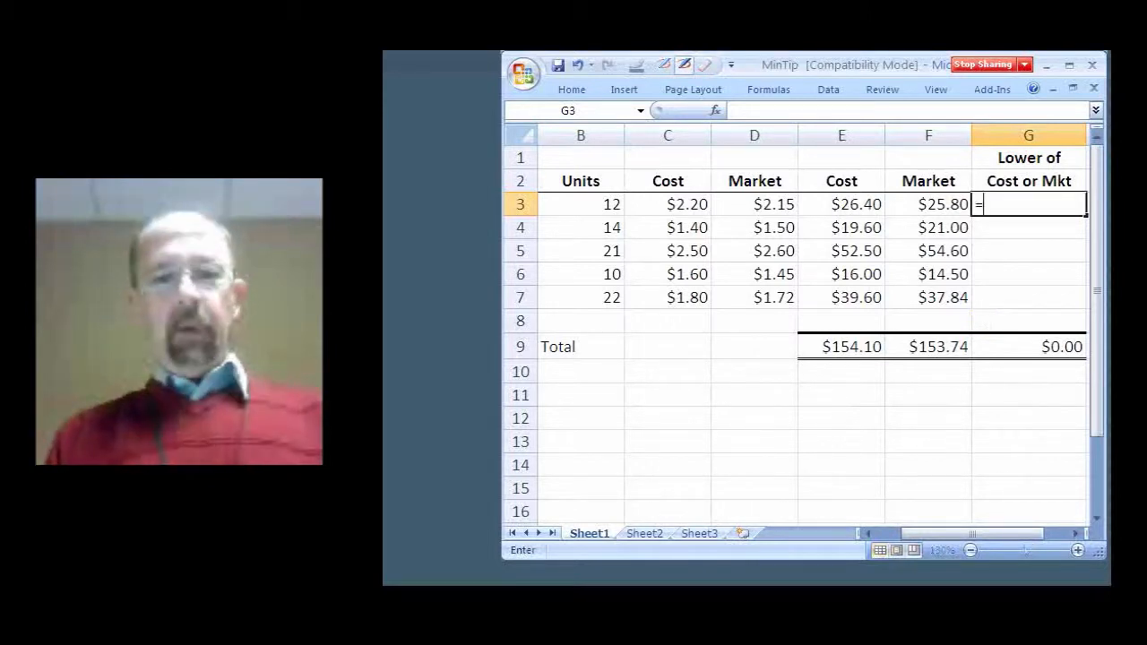
{"action": "type", "text": "m"}
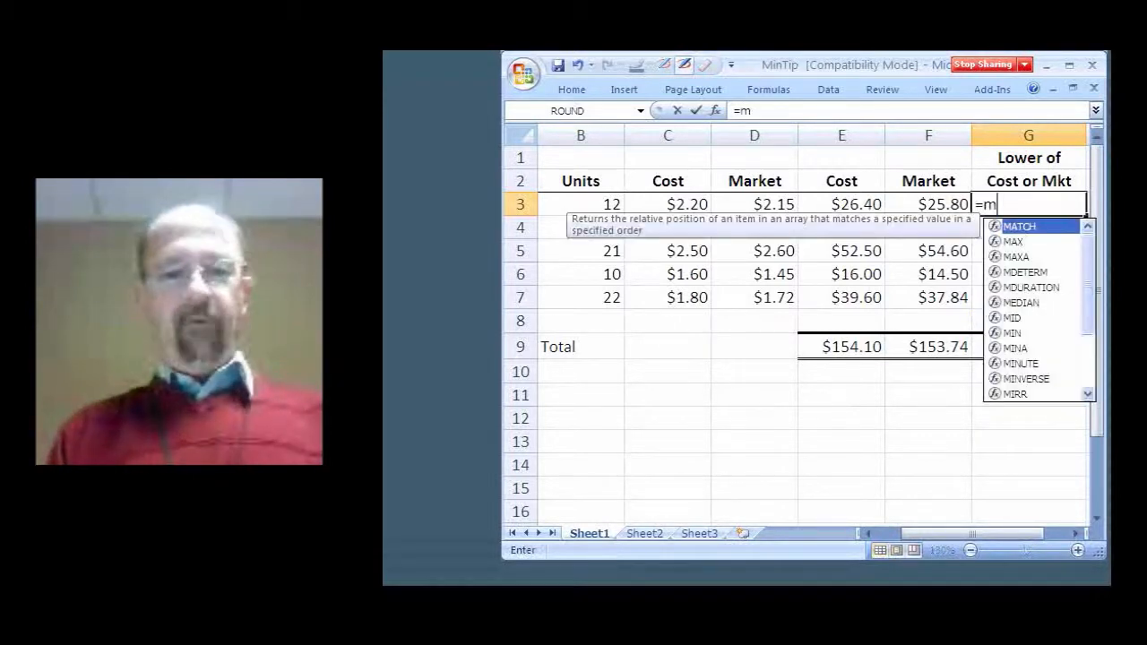
{"action": "type", "text": "in"}
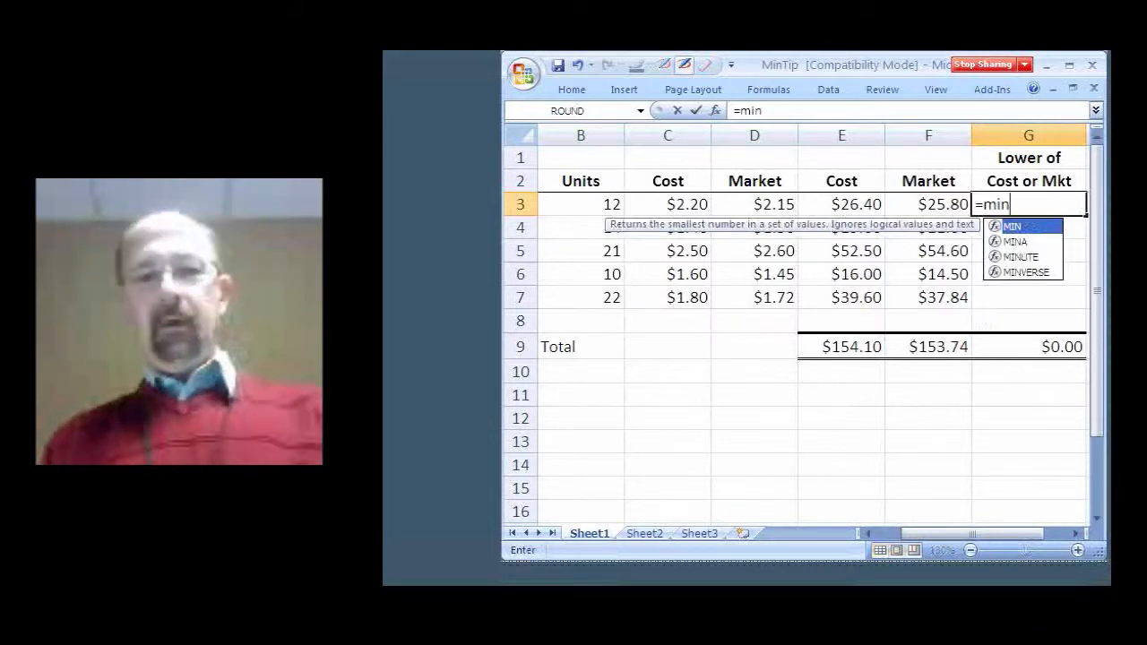
{"action": "type", "text": "("}
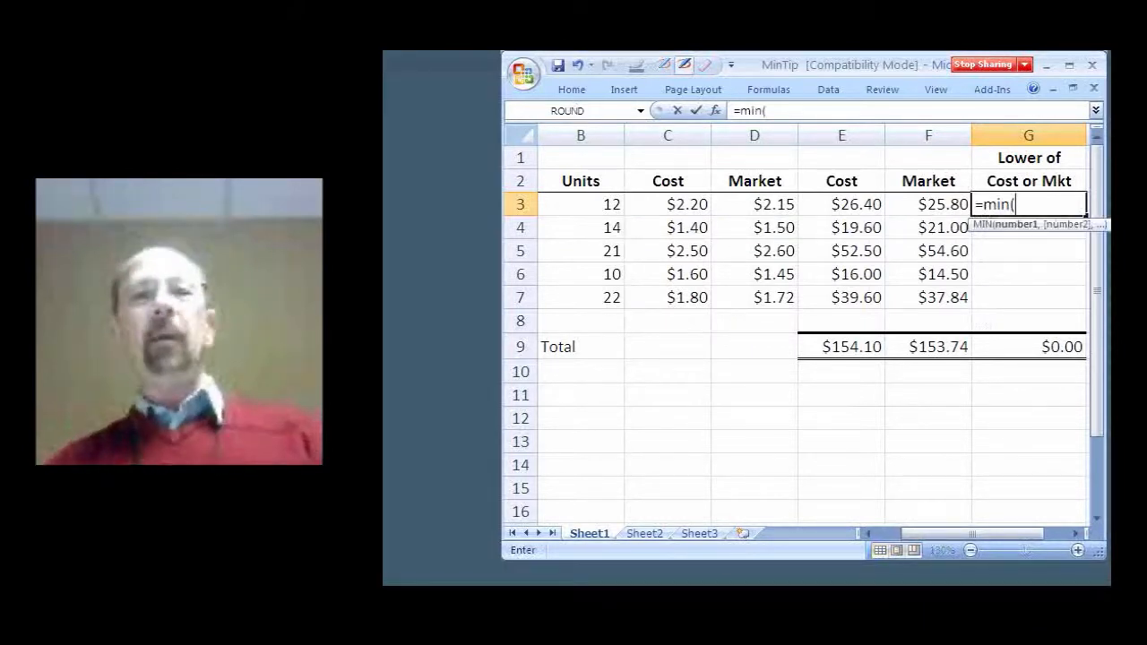
{"action": "left_click_drag", "start_coordinate": [841, 204], "coordinate": [929, 204]}
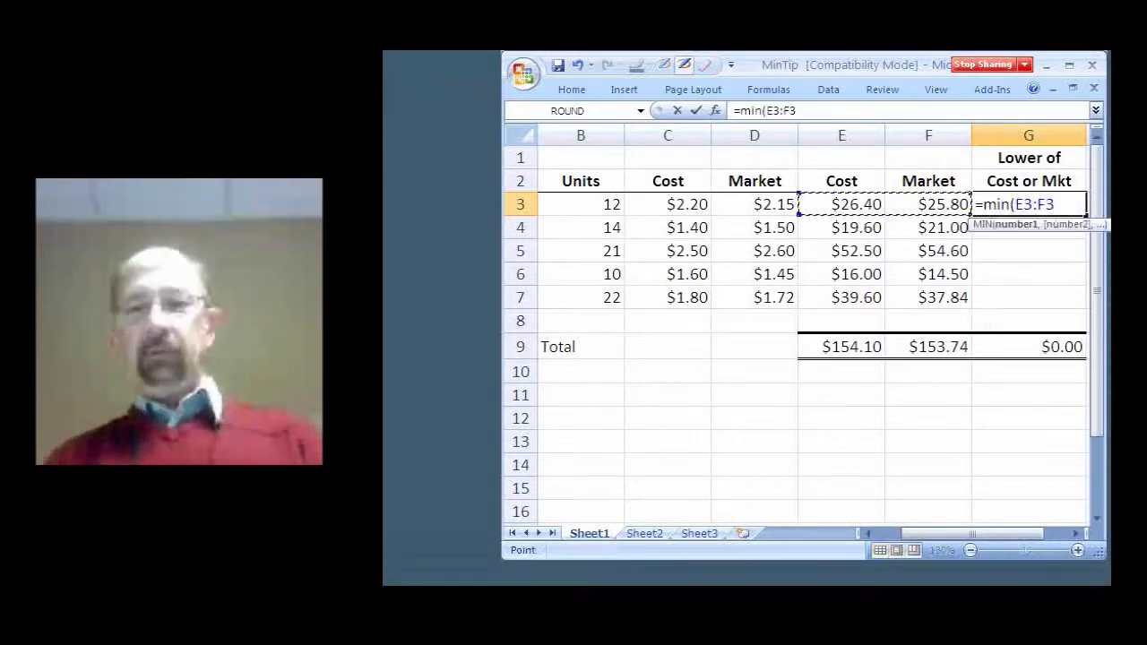
{"action": "type", "text": ")"}
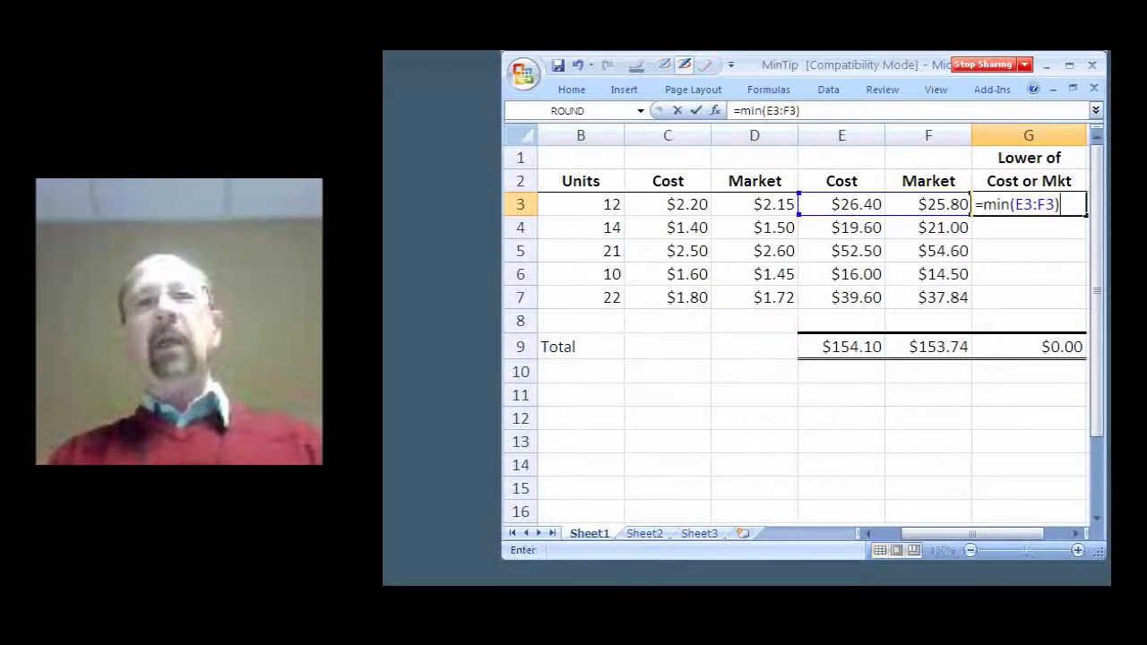
{"action": "key", "text": "Return"}
Copy the MIN formula from G3 down through G7 and check the copied formulas in G4 to G7.
{"action": "left_click", "coordinate": [1029, 205]}
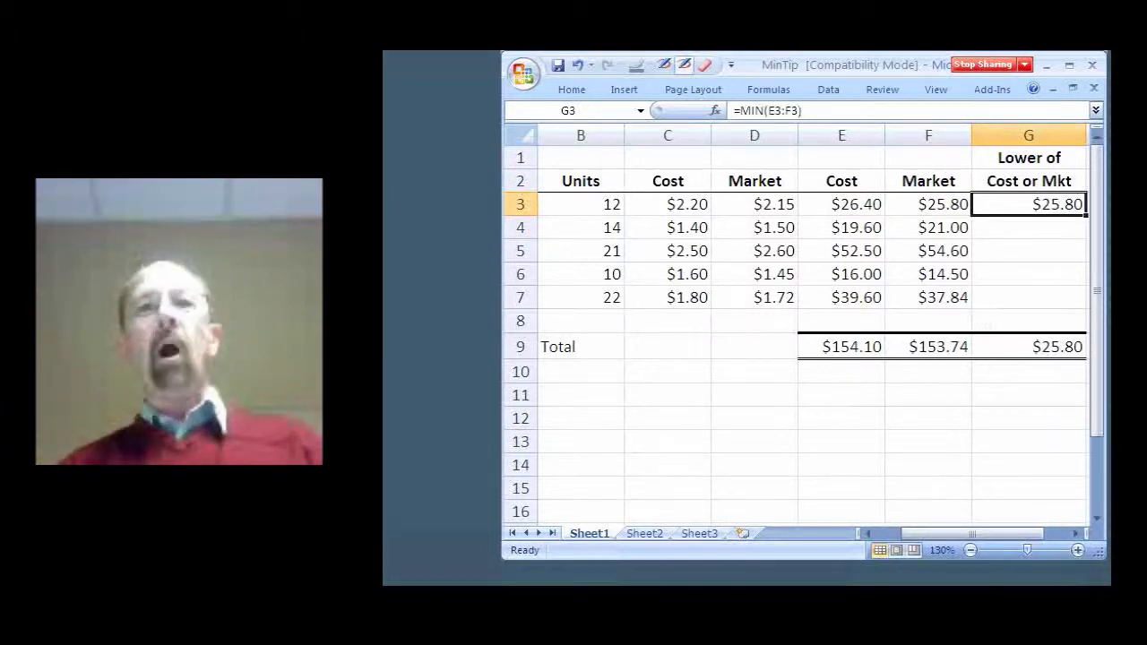
{"action": "left_click", "coordinate": [841, 204]}
{"action": "key", "text": "shift+Right"}
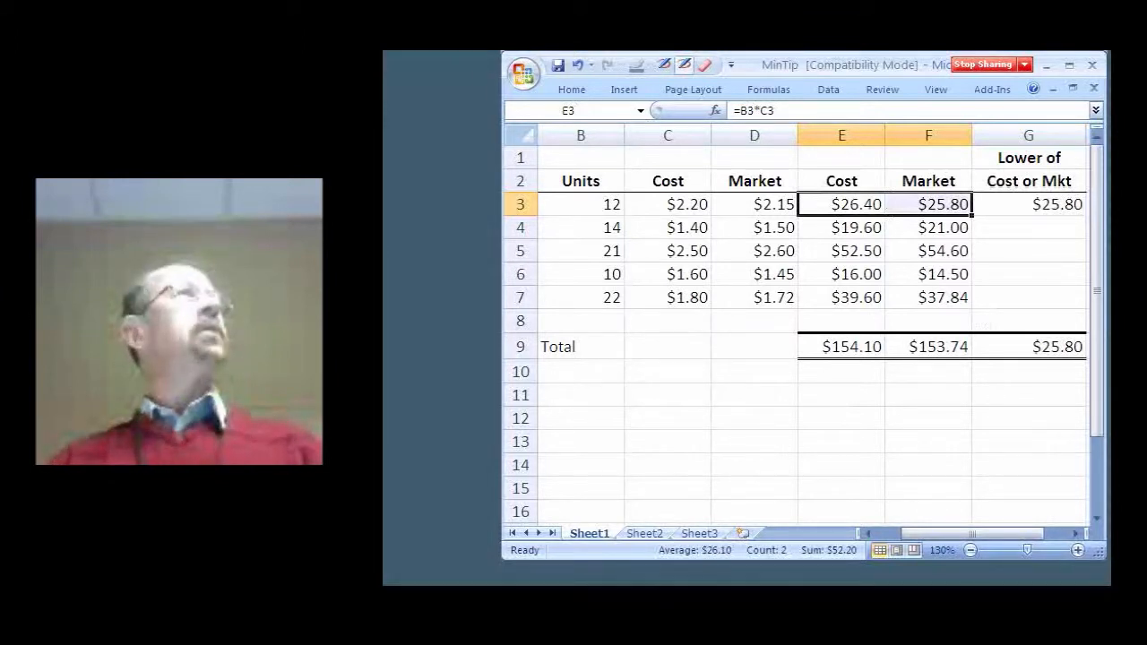
{"action": "left_click", "coordinate": [1029, 204]}
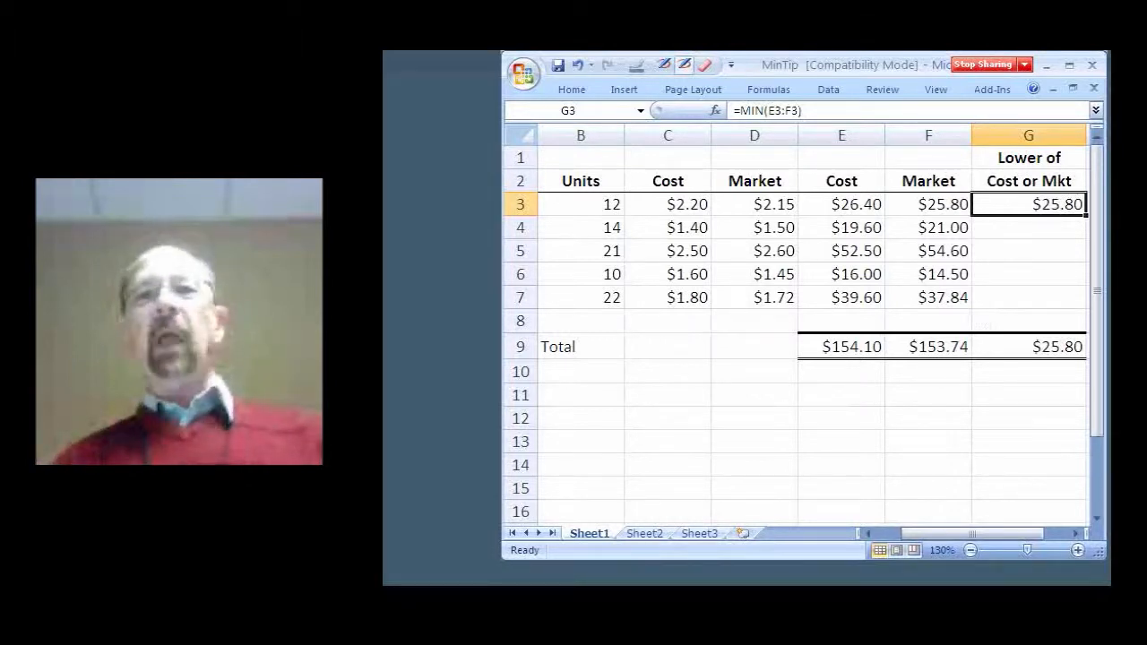
{"action": "left_click_drag", "start_coordinate": [1086, 216], "coordinate": [1080, 303]}
{"action": "left_click", "coordinate": [1029, 227]}
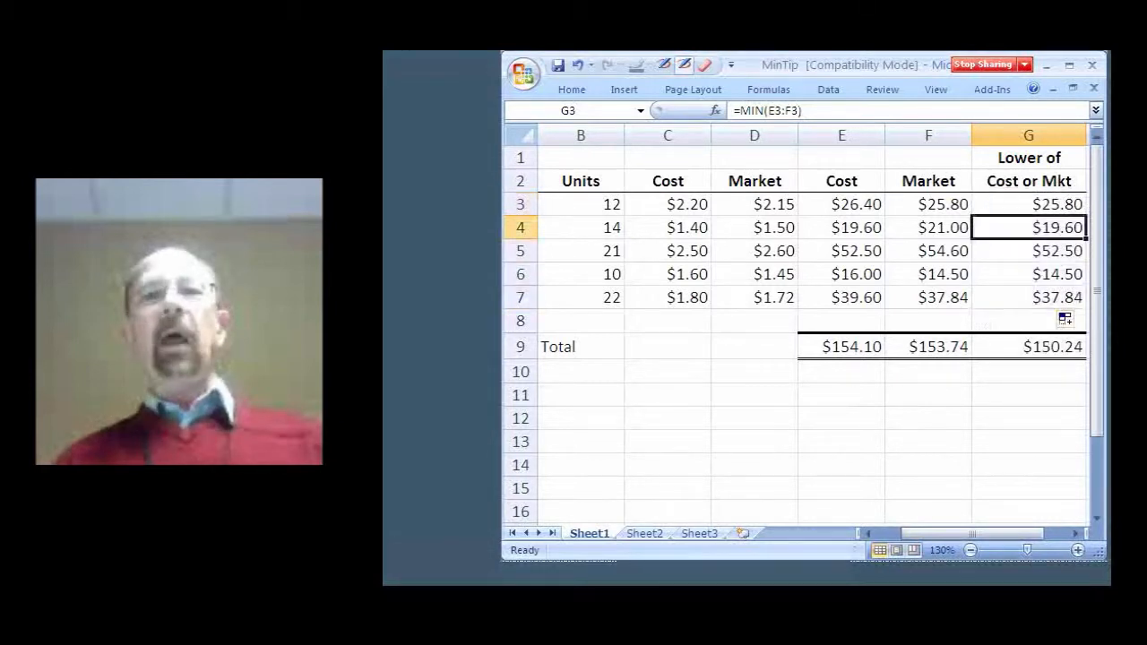
{"action": "left_click", "coordinate": [1029, 251]}
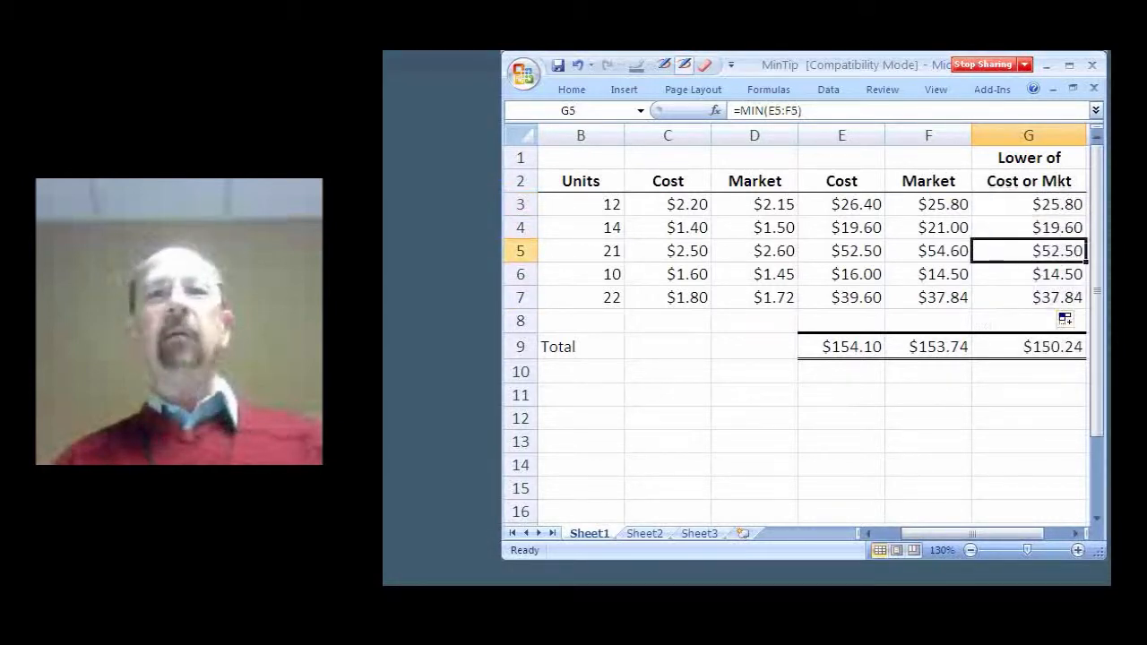
{"action": "left_click", "coordinate": [1029, 274]}
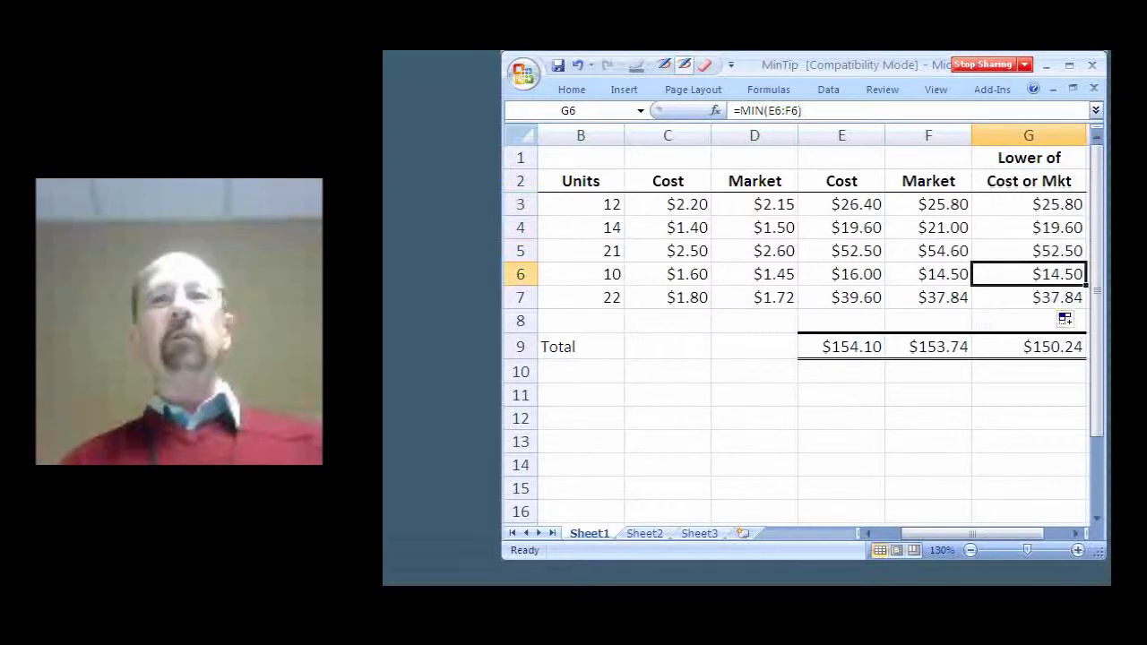
{"action": "left_click", "coordinate": [1029, 297]}
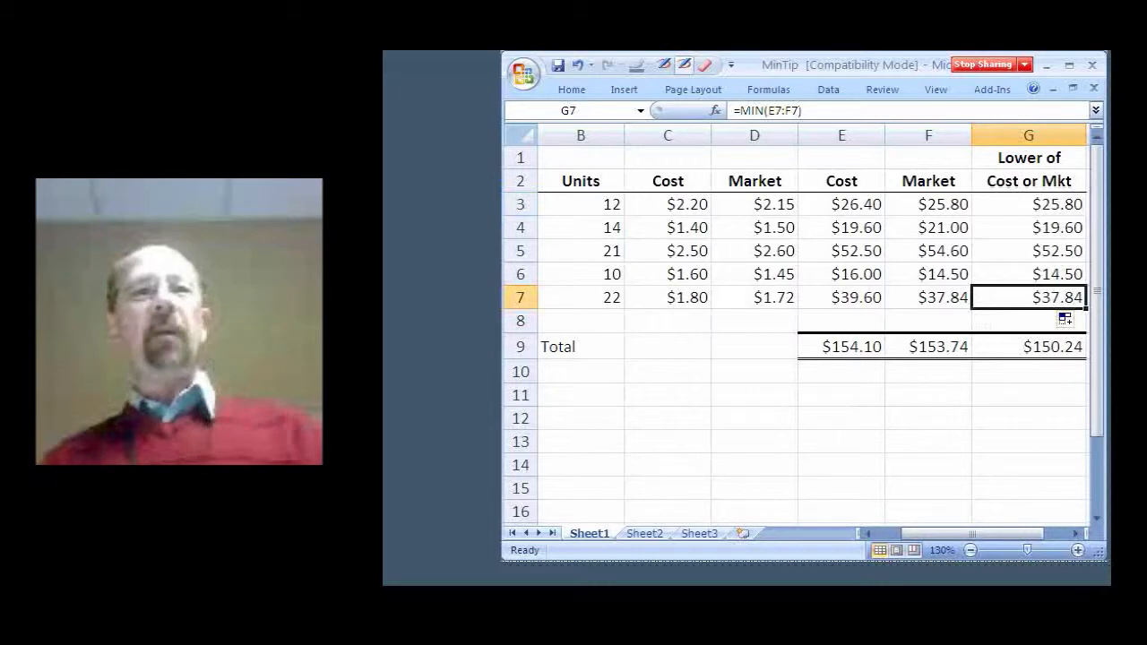
Check the MIN formulas in G3 to G7 one by one, comparing each with its row's cost and market totals.
{"action": "left_click_drag", "start_coordinate": [972, 534], "coordinate": [972, 534]}
{"action": "left_click", "coordinate": [1024, 205]}
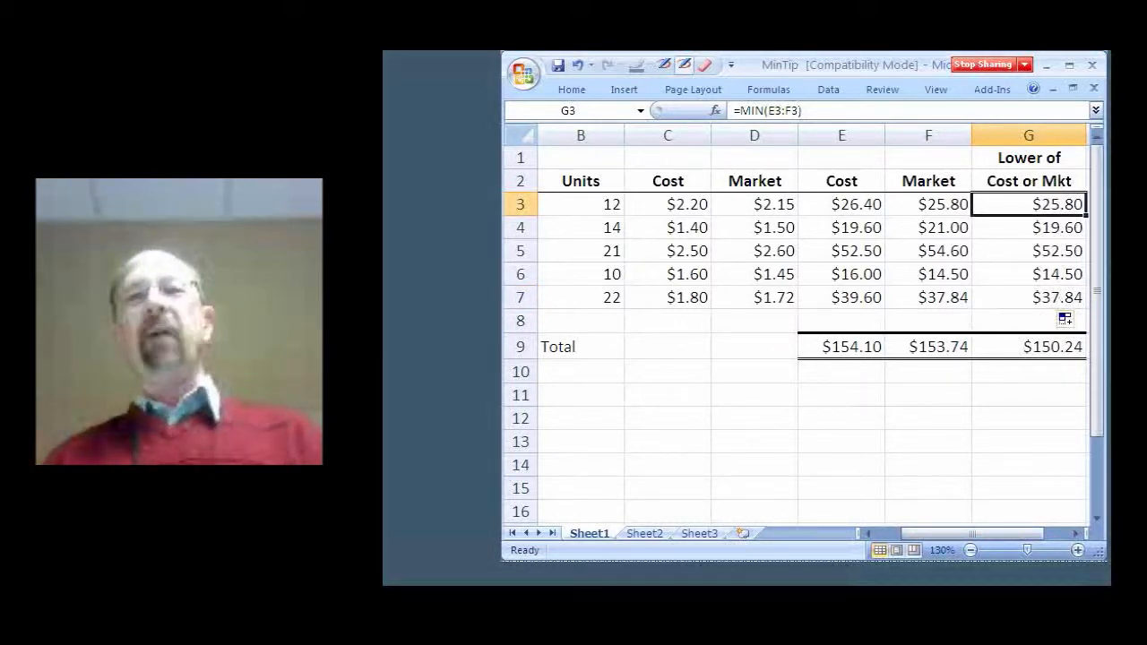
{"action": "key", "text": "Down"}
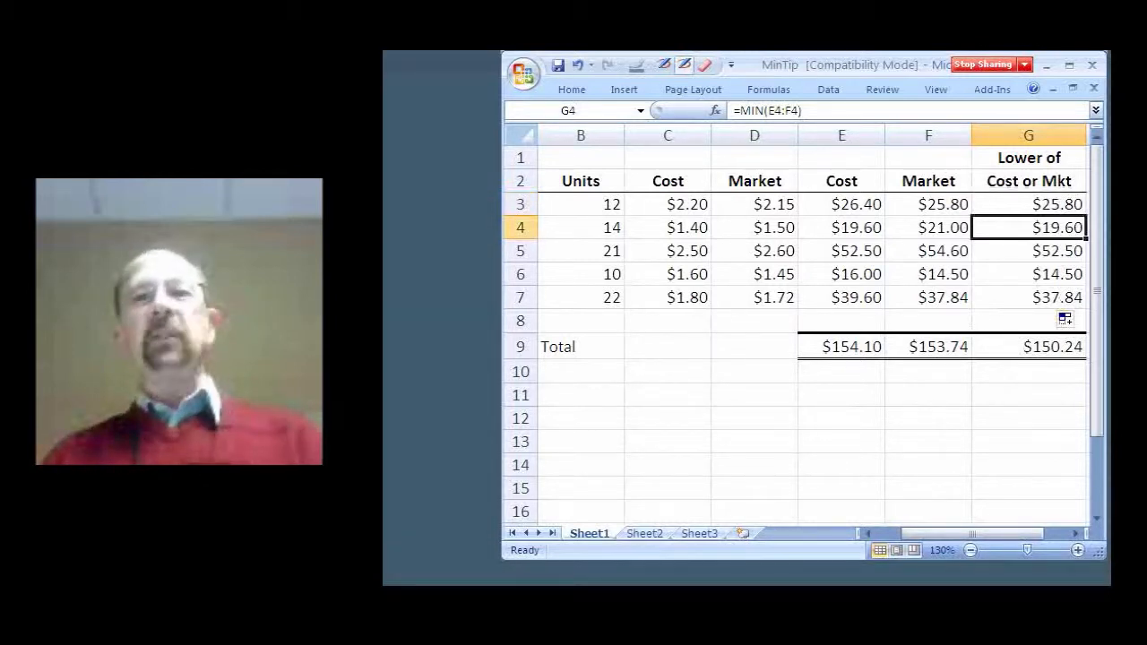
{"action": "key", "text": "Down"}
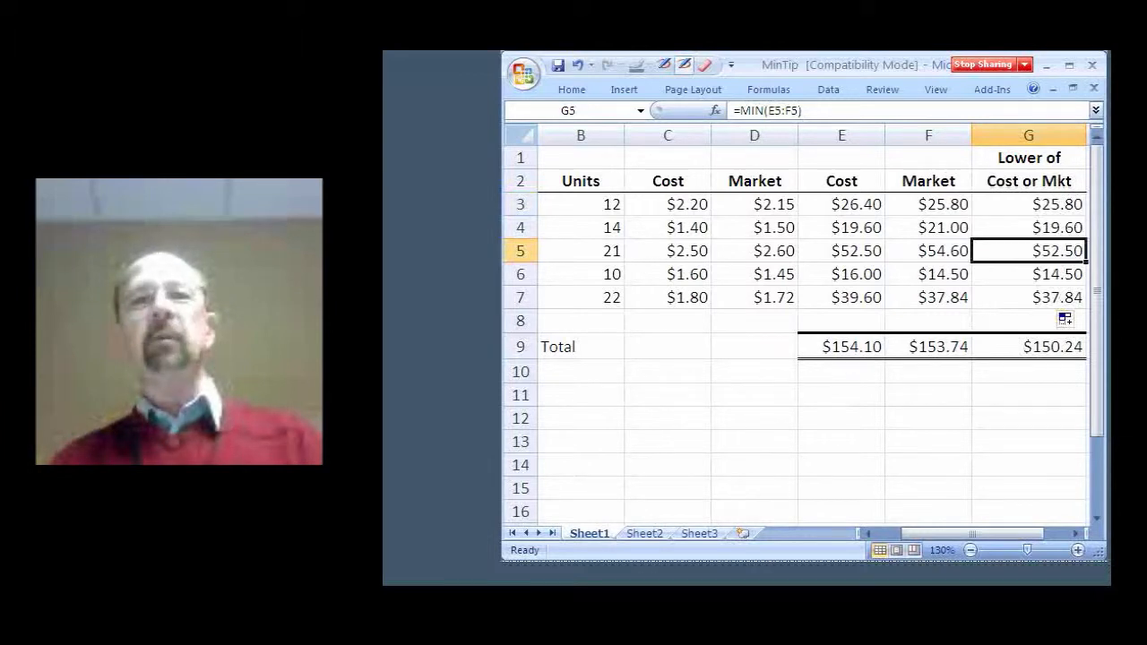
{"action": "key", "text": "Down"}
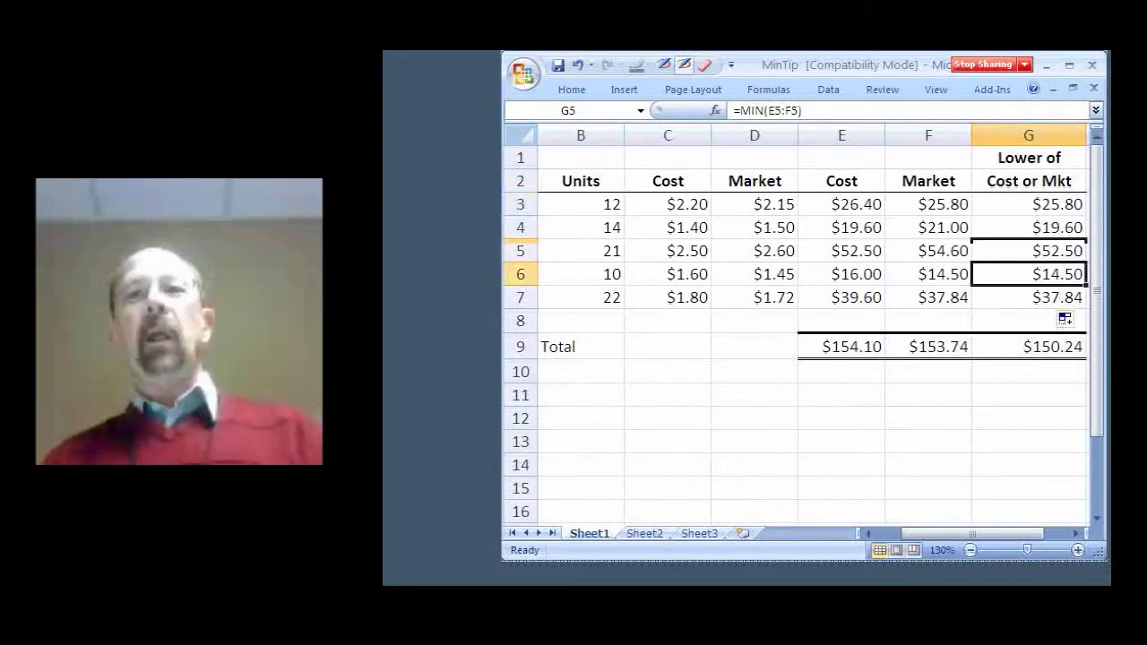
{"action": "key", "text": "Left"}
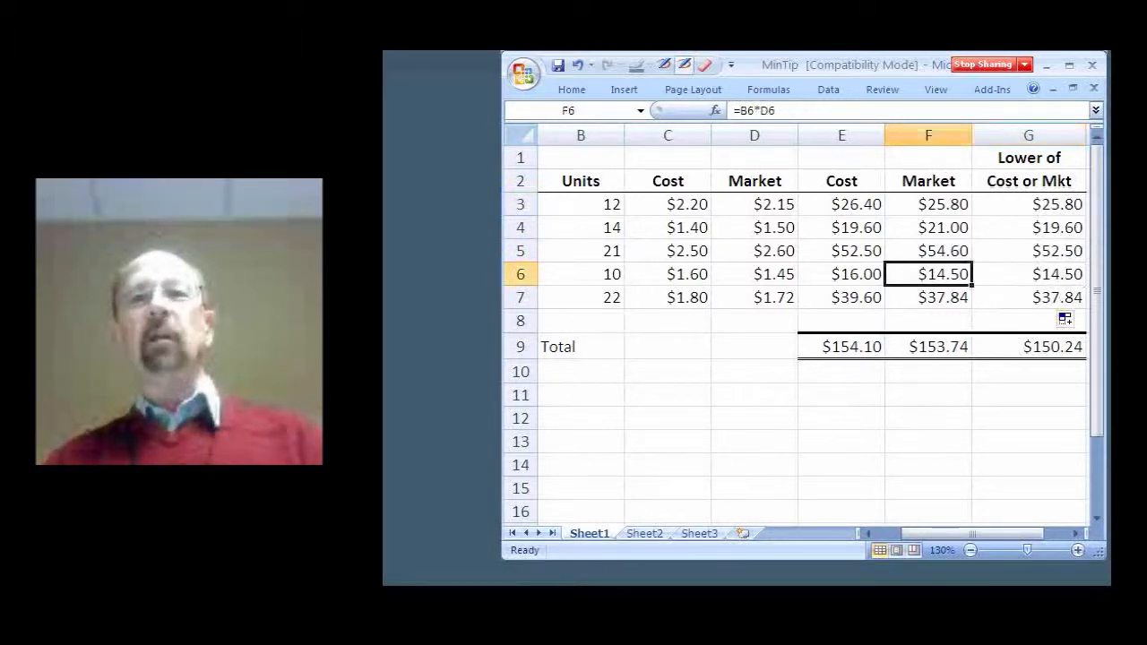
{"action": "key", "text": "Right"}
{"action": "key", "text": "Down"}
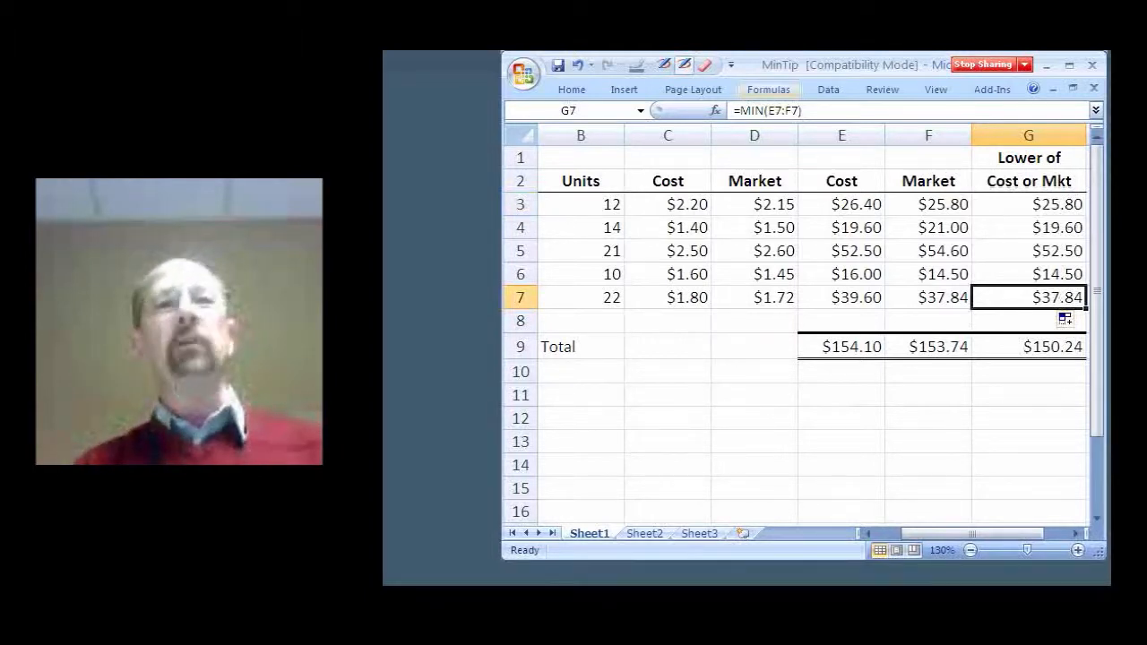
{"action": "left_click", "coordinate": [767, 89]}
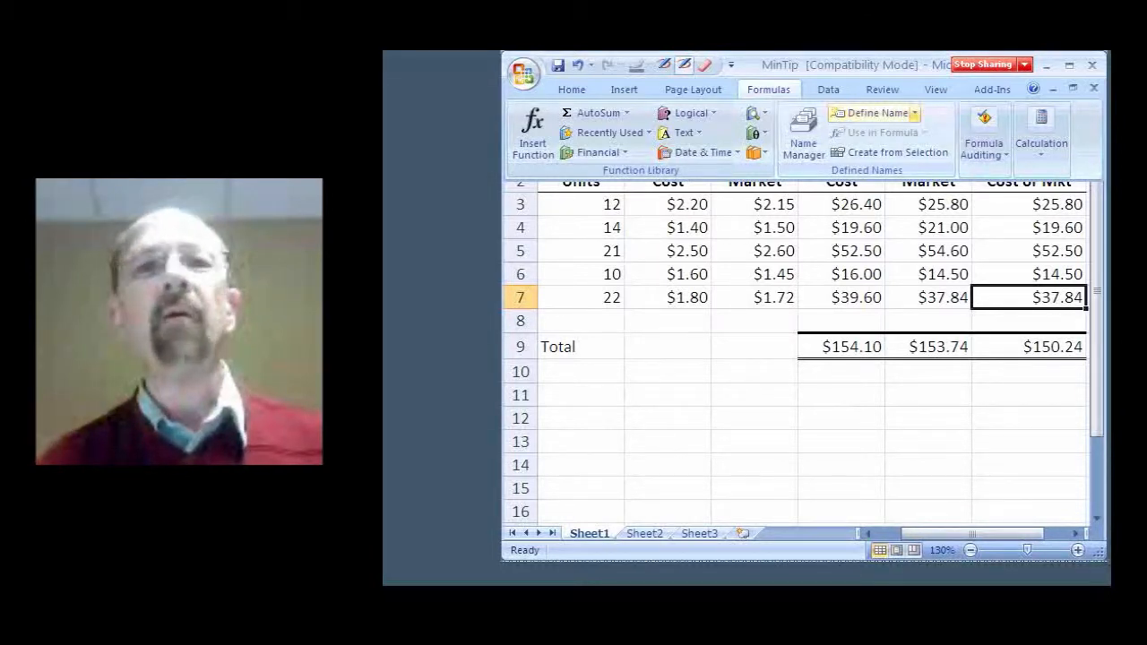
{"action": "left_click", "coordinate": [876, 113]}
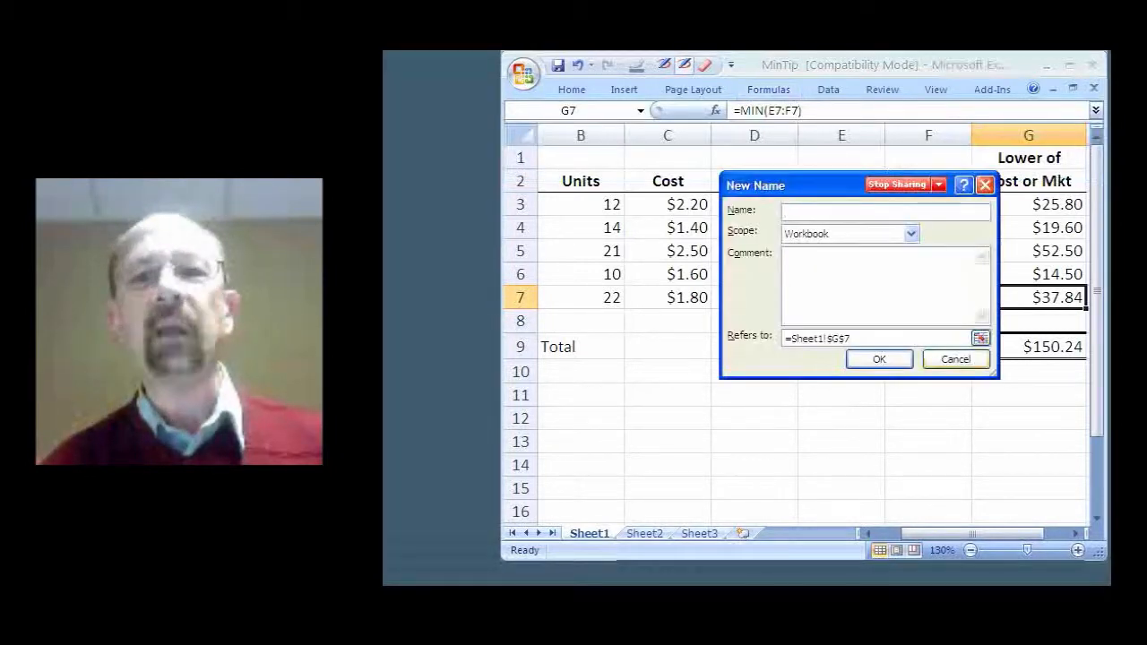
{"action": "left_click", "coordinate": [956, 360]}
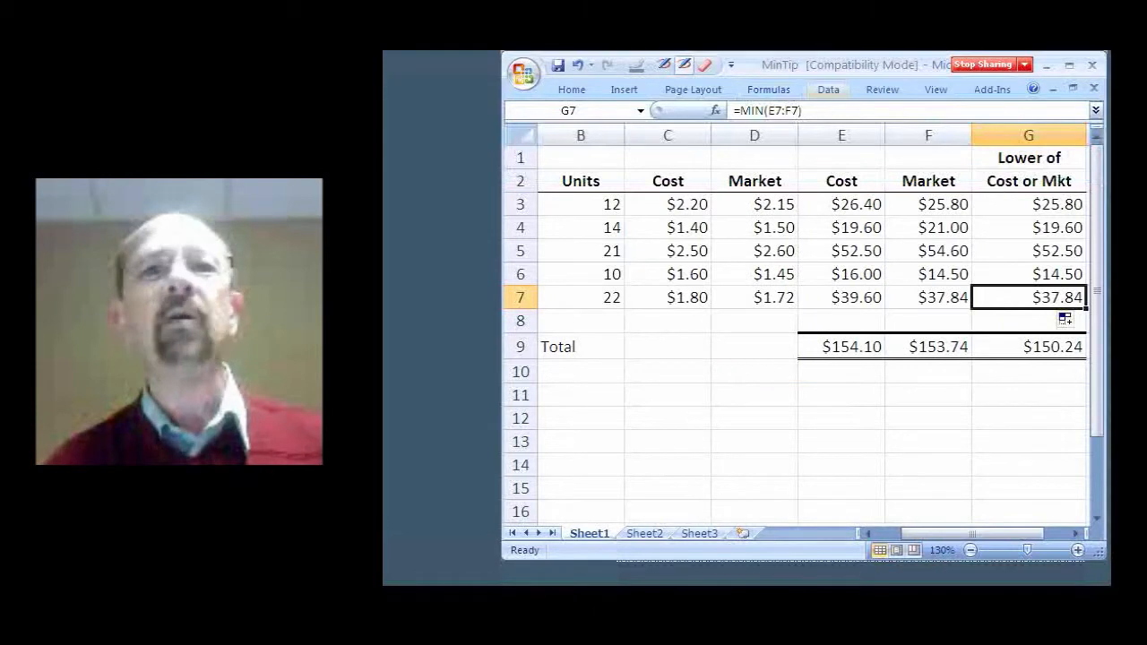
{"action": "left_click", "coordinate": [769, 90]}
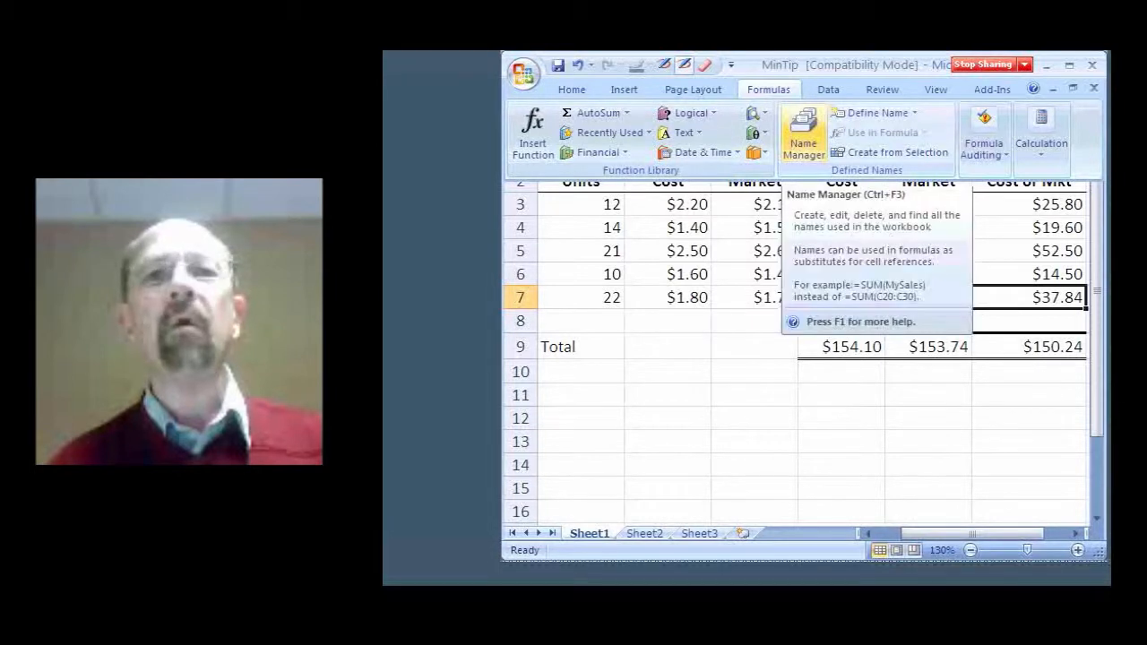
{"action": "key", "text": "Escape"}
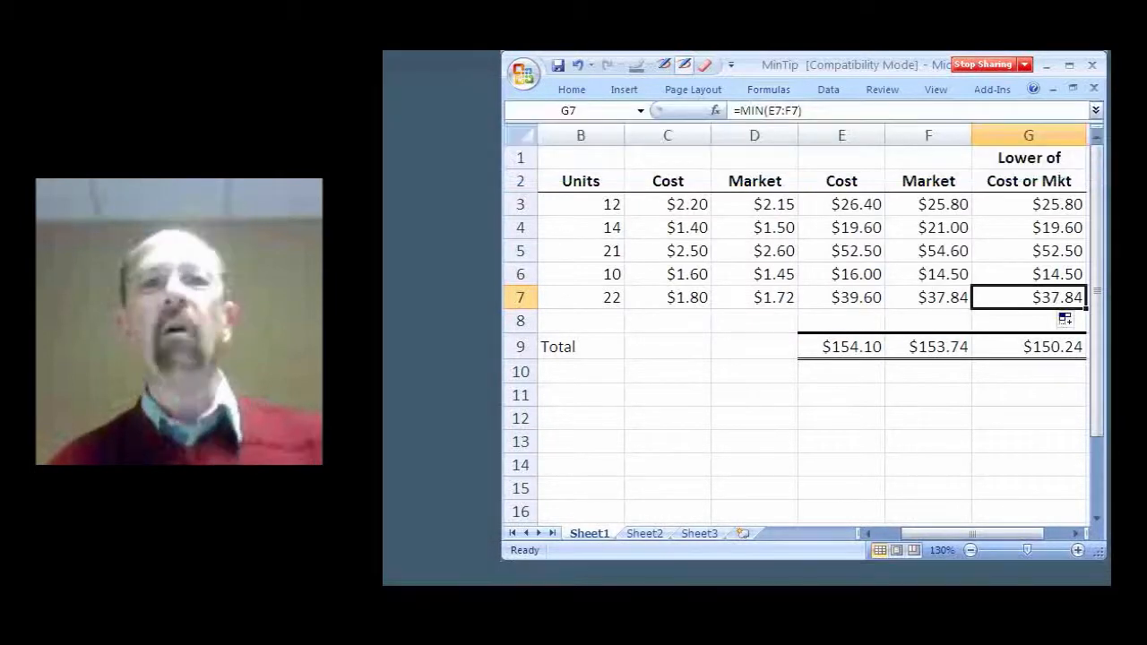
{"action": "left_click", "coordinate": [841, 465]}
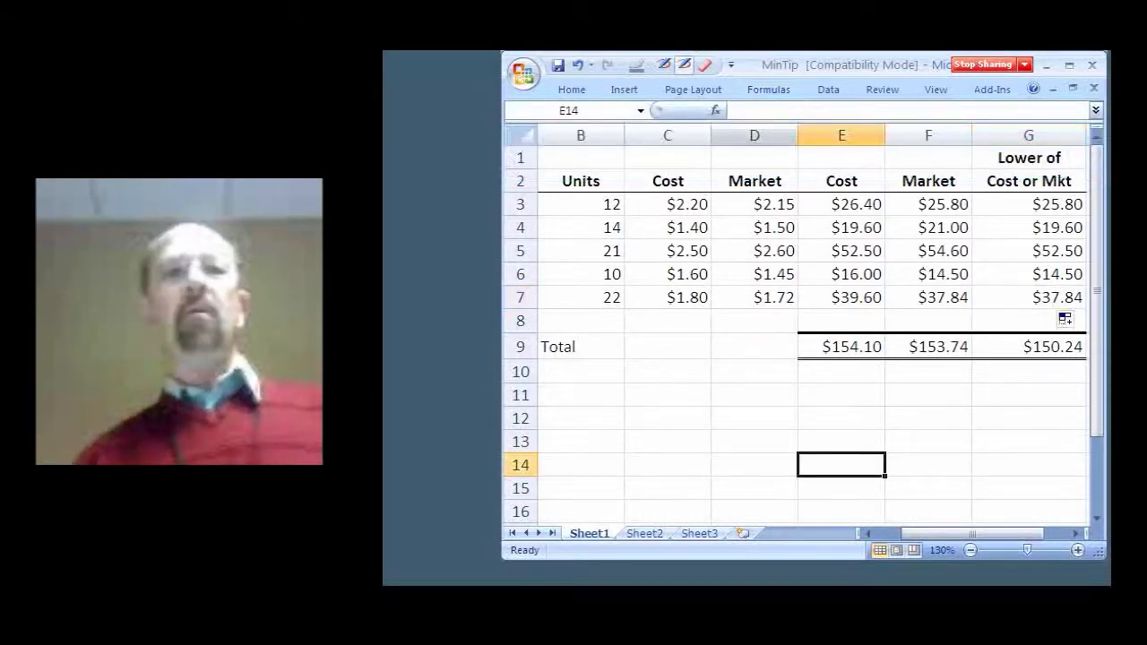
{"action": "left_click", "coordinate": [768, 89]}
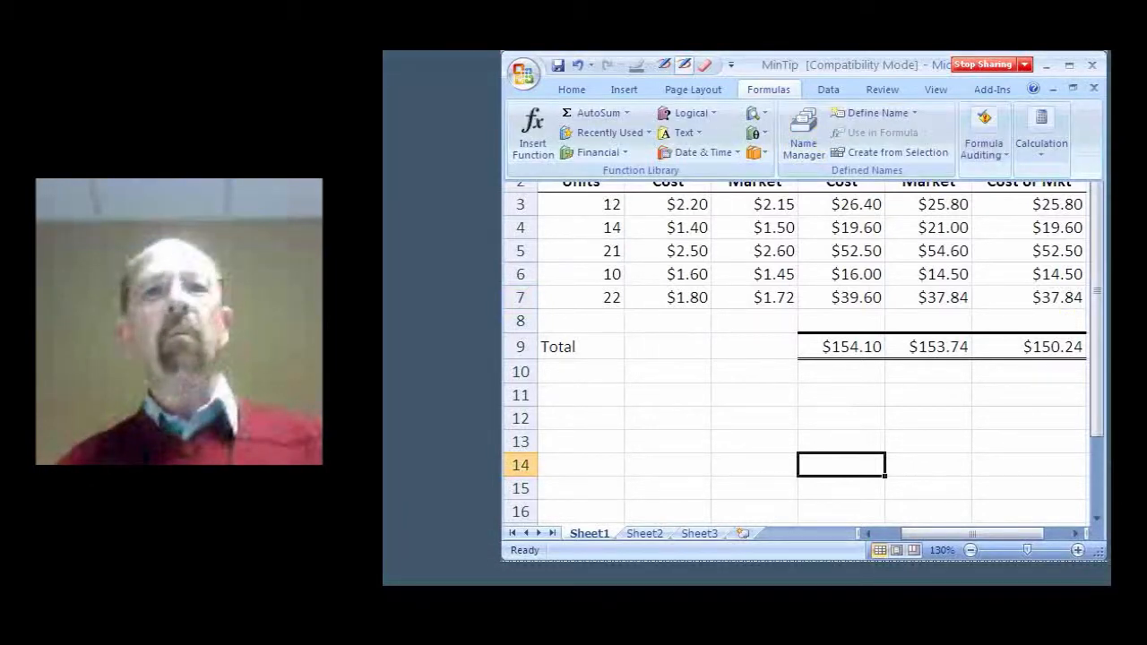
{"action": "key", "text": "Escape"}
Select B1:G14 and show the sheet's formulas in place of values, examining the cost formulas in column E.
{"action": "mouse_move", "coordinate": [580, 158]}
{"action": "left_mouse_down"}
{"action": "mouse_move", "coordinate": [668, 181]}
{"action": "mouse_move", "coordinate": [1030, 464]}
{"action": "left_mouse_up"}
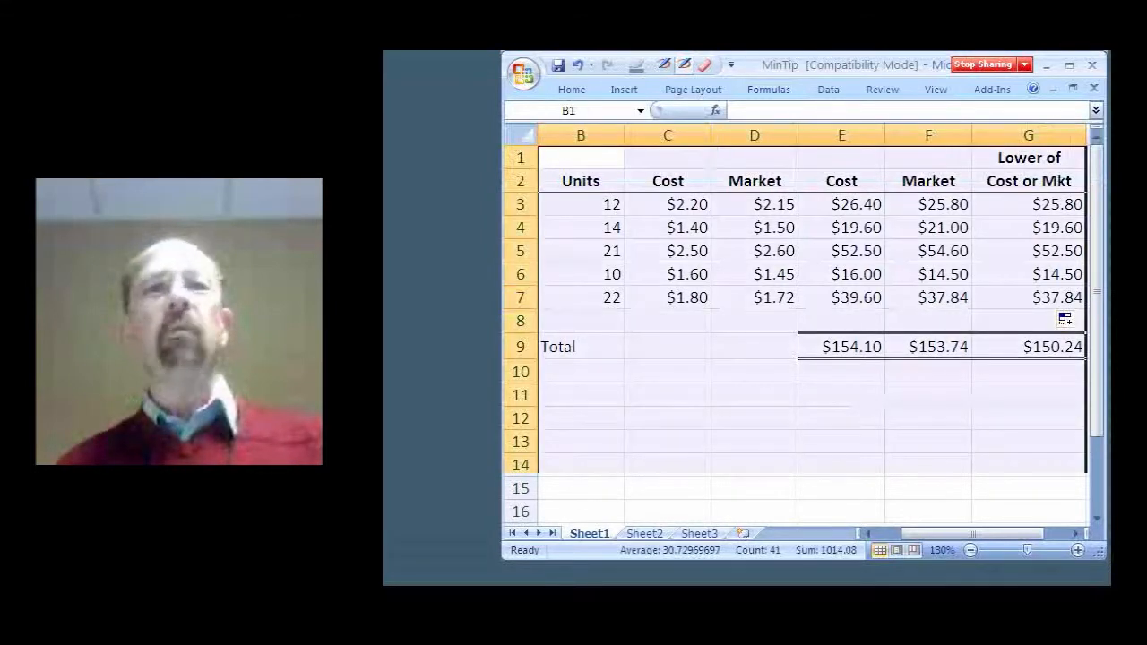
{"action": "left_click", "coordinate": [769, 89]}
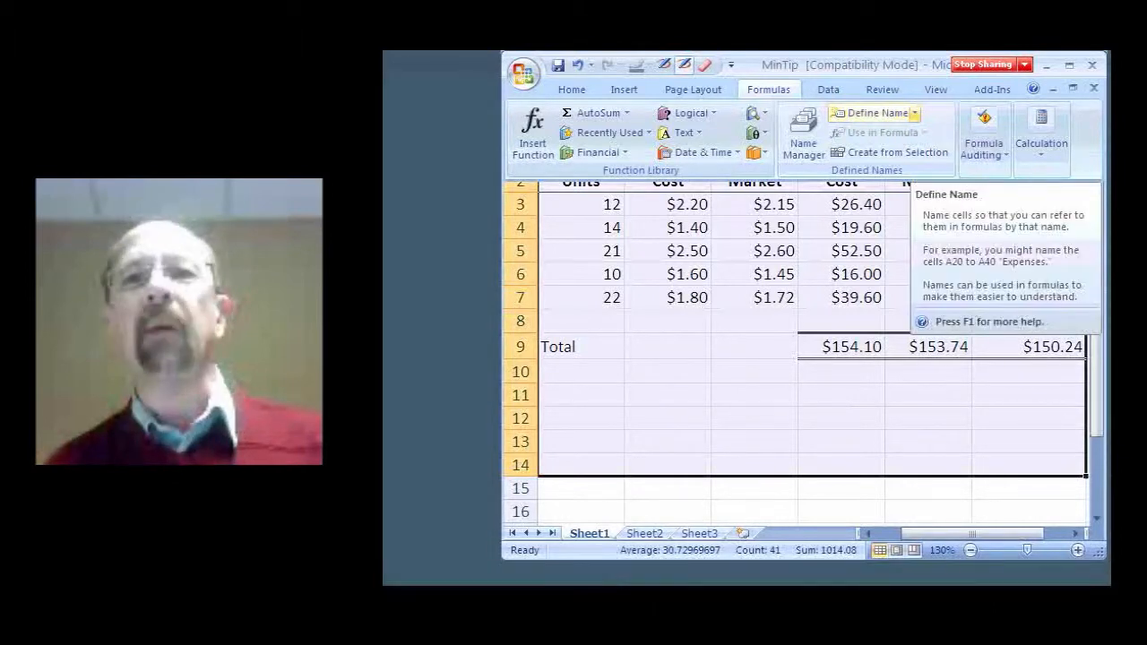
{"action": "left_click", "coordinate": [984, 134]}
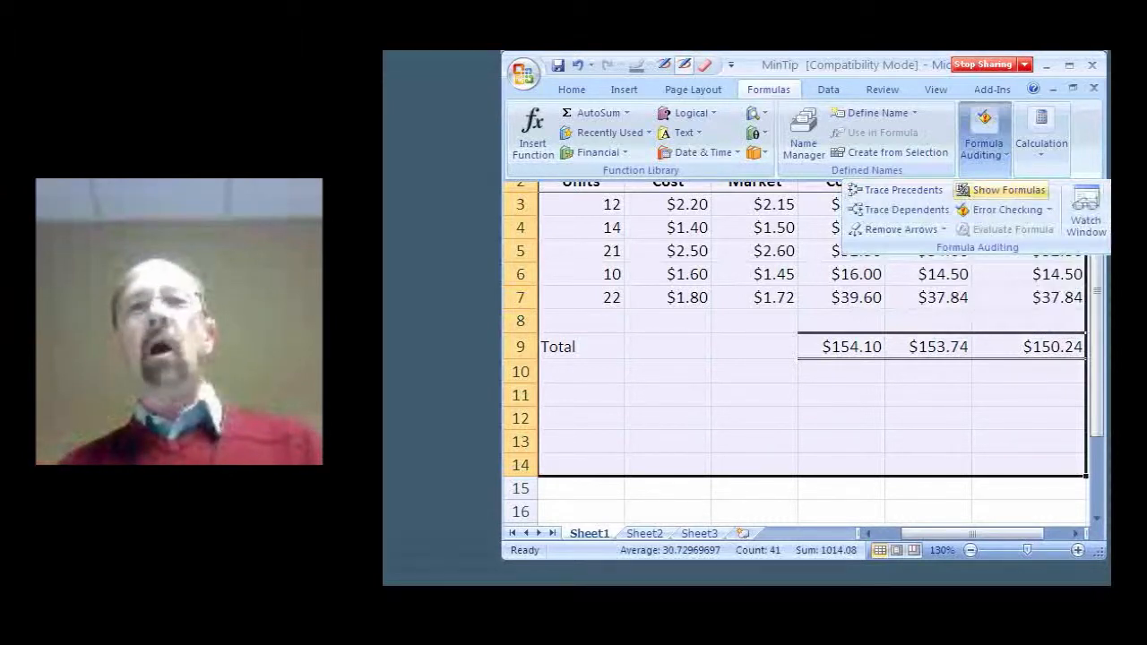
{"action": "left_click", "coordinate": [1002, 190]}
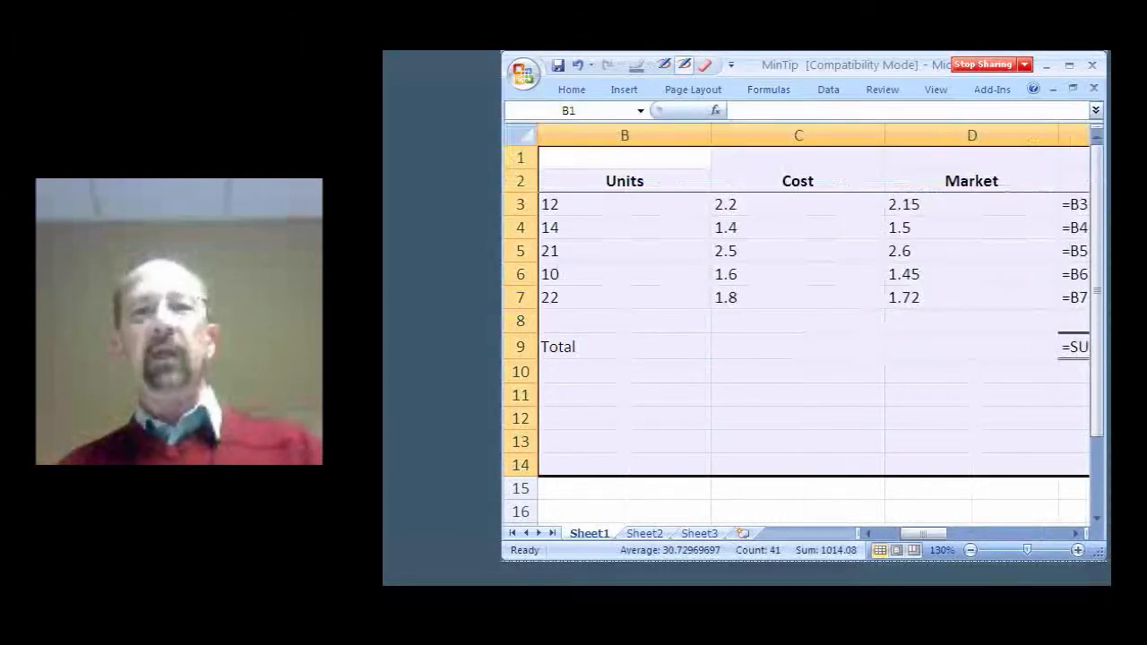
{"action": "mouse_move", "coordinate": [927, 534]}
{"action": "left_mouse_down"}
{"action": "mouse_move", "coordinate": [996, 534]}
{"action": "mouse_move", "coordinate": [946, 535]}
{"action": "left_mouse_up"}
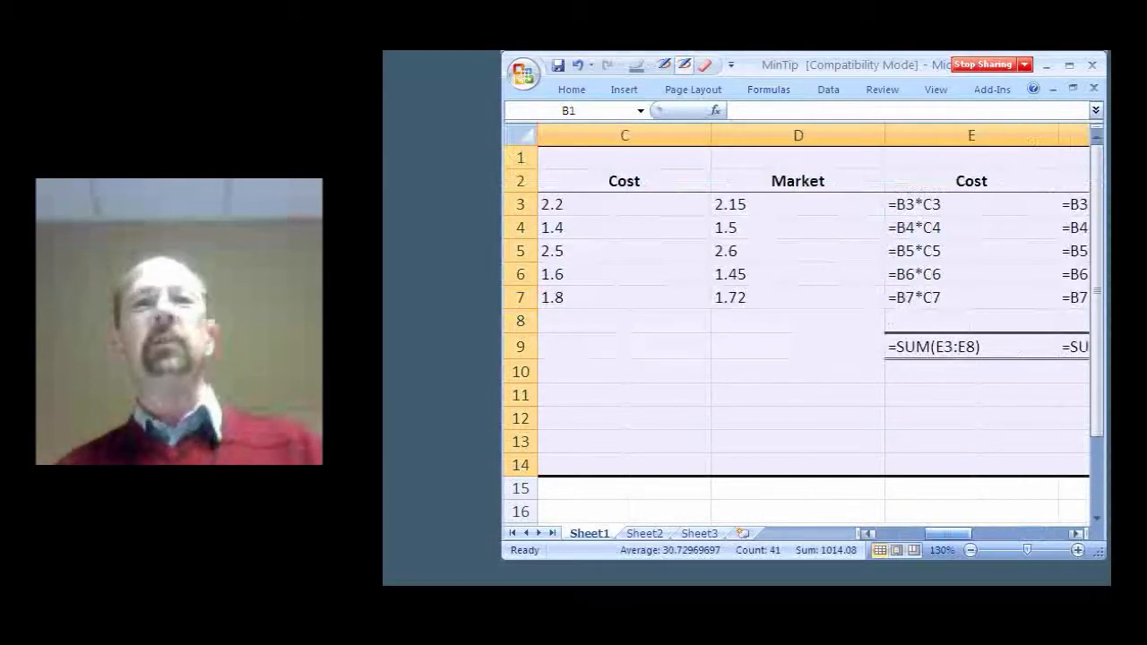
Turn off Show Formulas so the cells display their values, with columns B to G in view.
{"action": "left_click", "coordinate": [768, 88]}
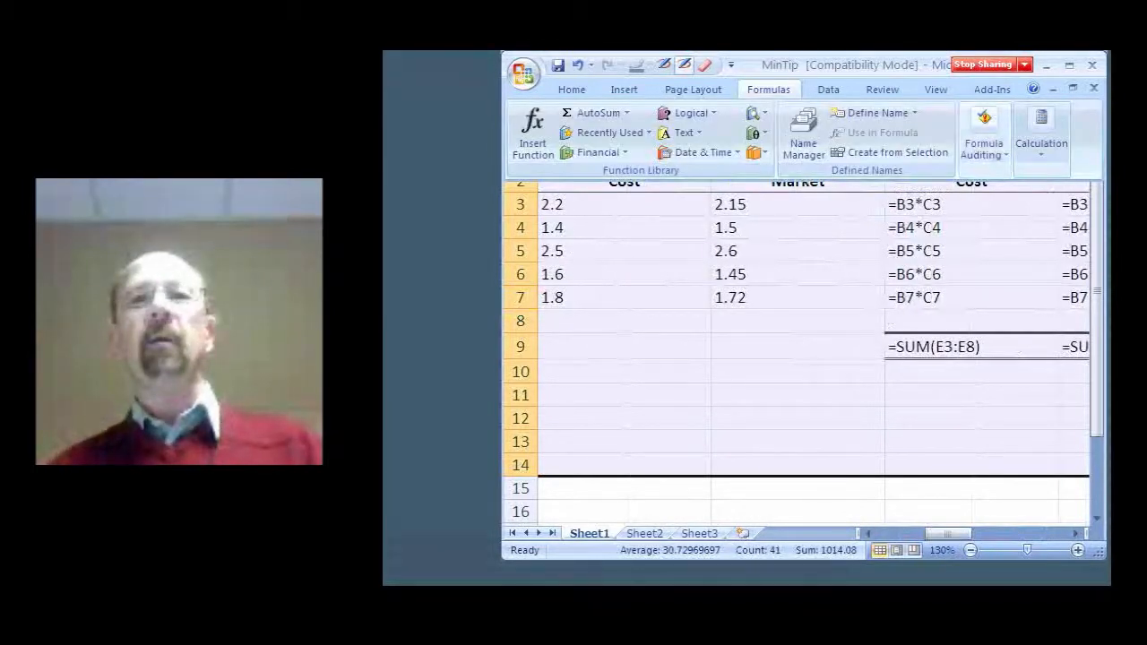
{"action": "left_click", "coordinate": [984, 136]}
{"action": "left_click", "coordinate": [1000, 190]}
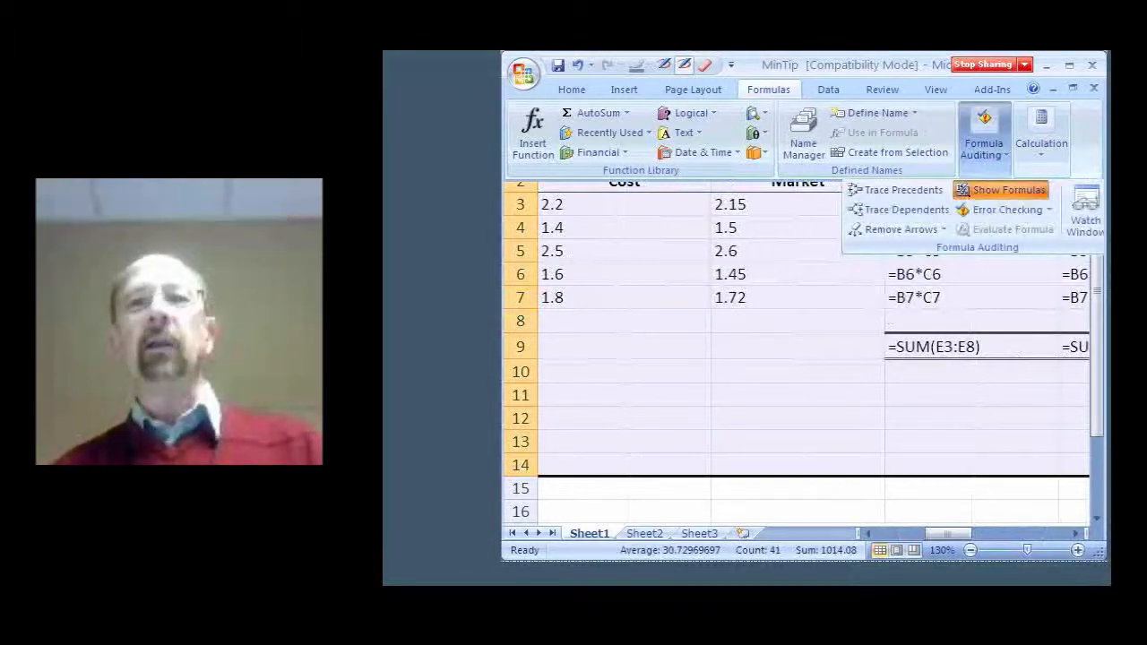
{"action": "mouse_move", "coordinate": [995, 534]}
{"action": "left_mouse_down"}
{"action": "mouse_move", "coordinate": [947, 534]}
{"action": "mouse_move", "coordinate": [972, 534]}
{"action": "left_mouse_up"}
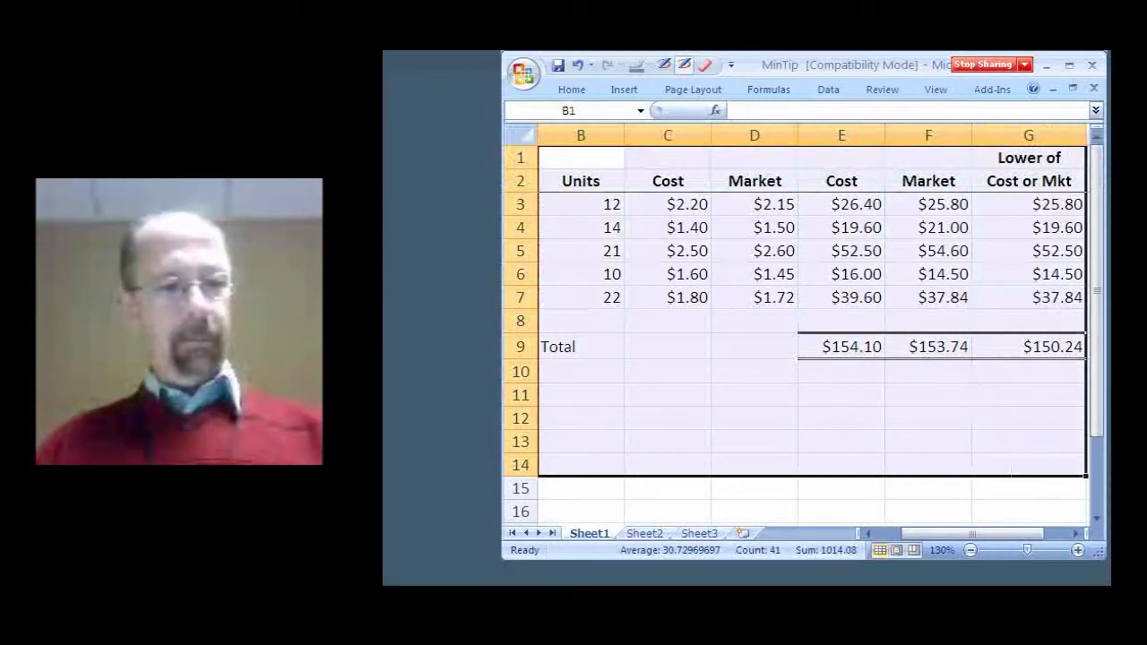
Show the formulas again to review those in columns E to G, and return to the value display starting at column A.
{"action": "key", "text": "ctrl+grave"}
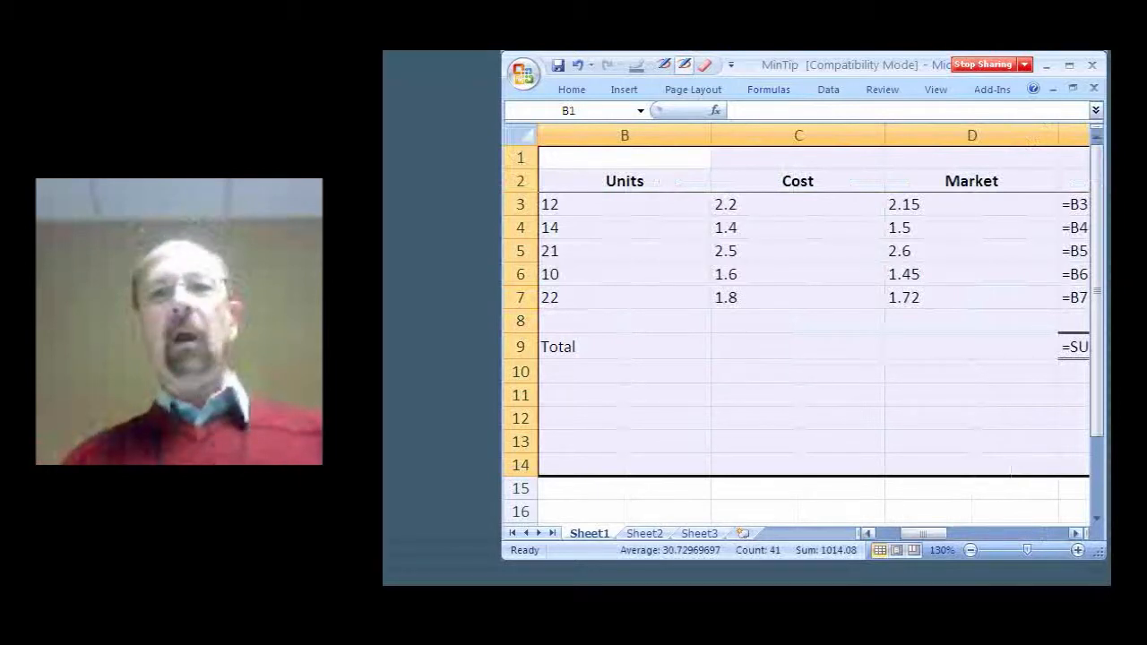
{"action": "left_click_drag", "start_coordinate": [923, 533], "coordinate": [996, 533]}
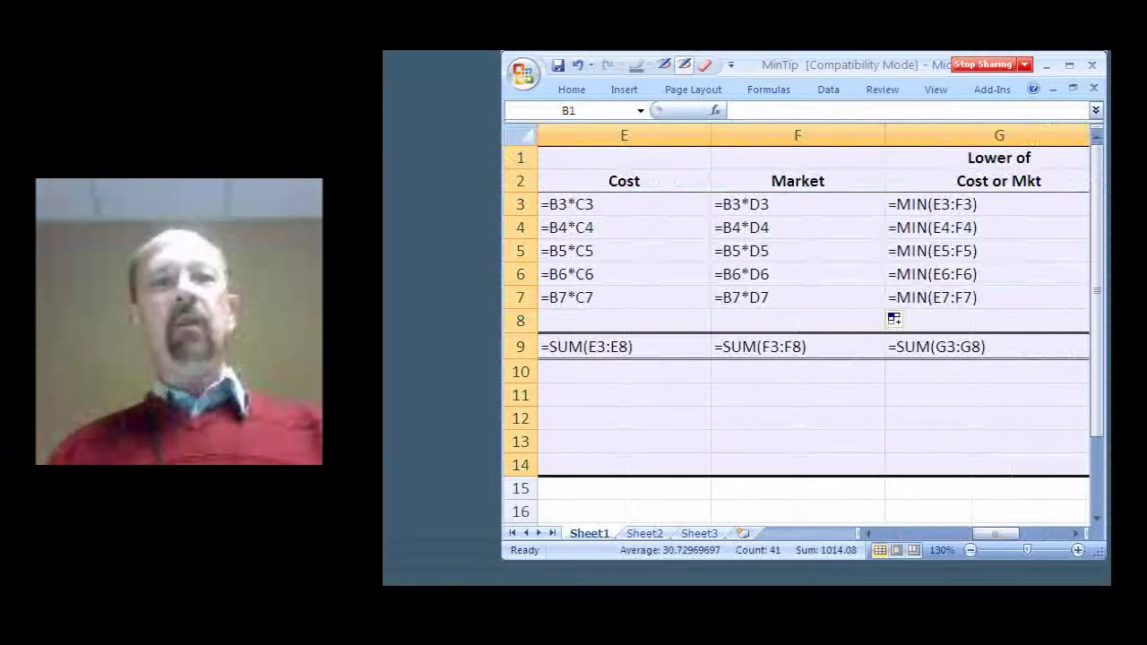
{"action": "key", "text": "ctrl+grave"}
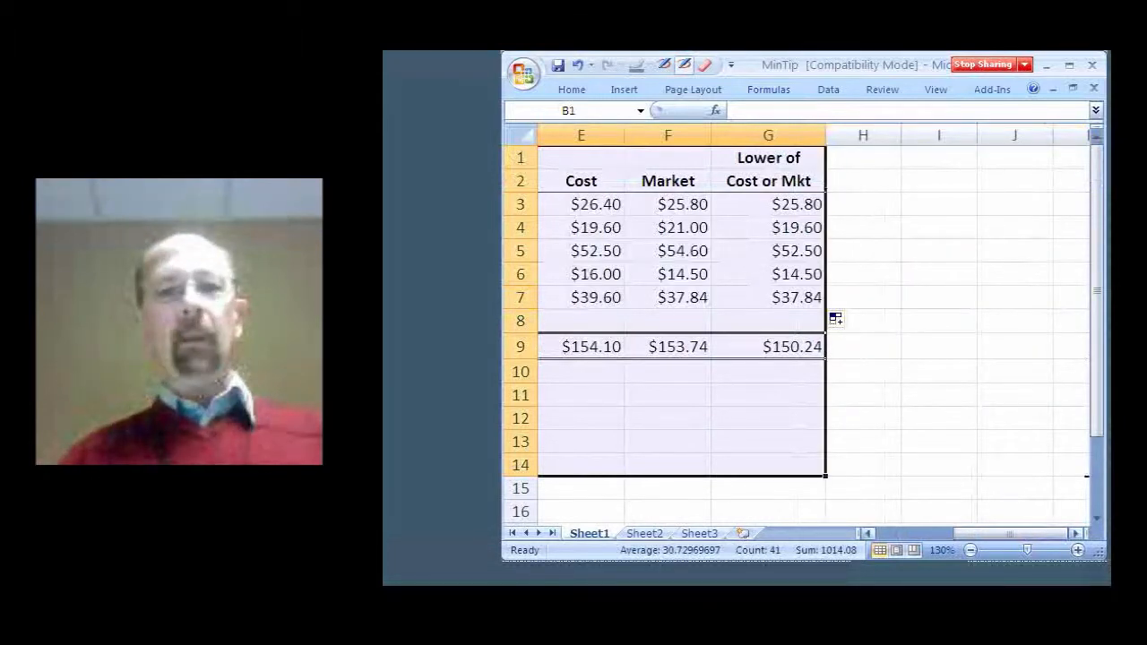
{"action": "left_click", "coordinate": [866, 533]}
{"action": "left_click", "coordinate": [866, 533]}
{"action": "left_click", "coordinate": [866, 533]}
{"action": "left_click", "coordinate": [867, 533]}
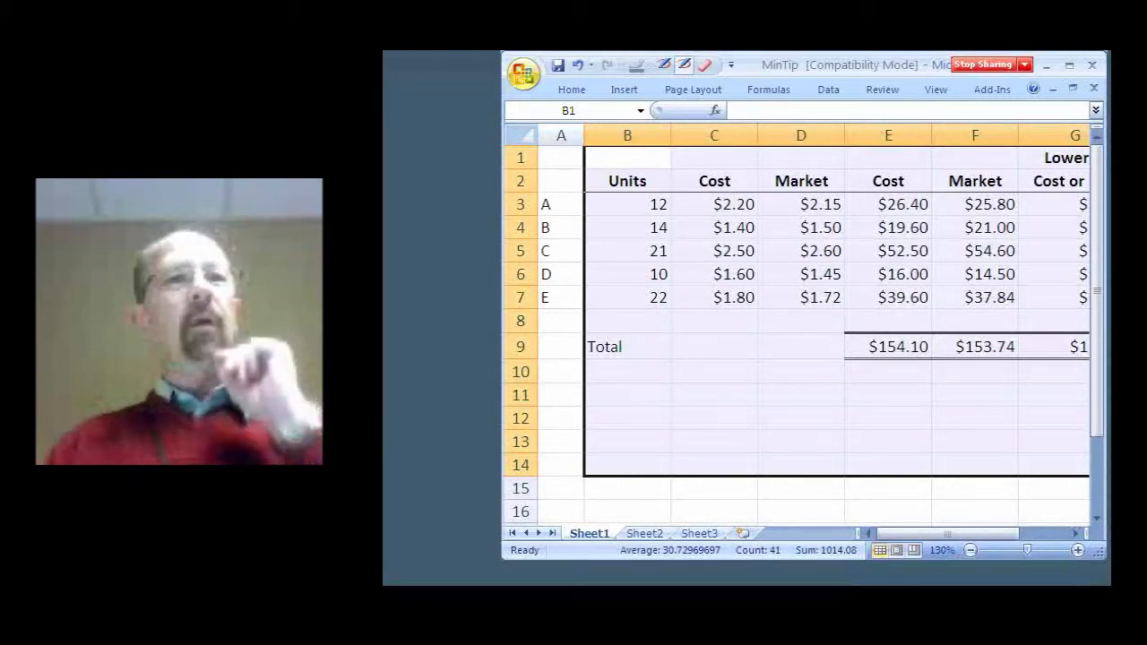
Open the AutoCorrect settings from the proofing section of the Excel options.
{"action": "left_click", "coordinate": [523, 72]}
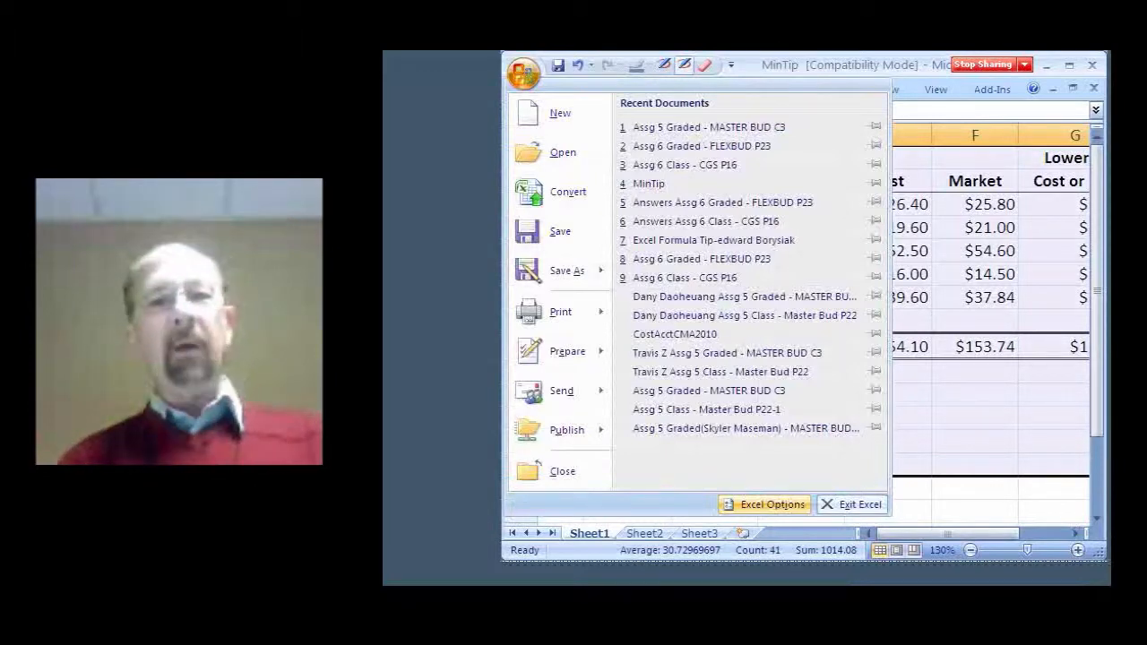
{"action": "left_click", "coordinate": [767, 503]}
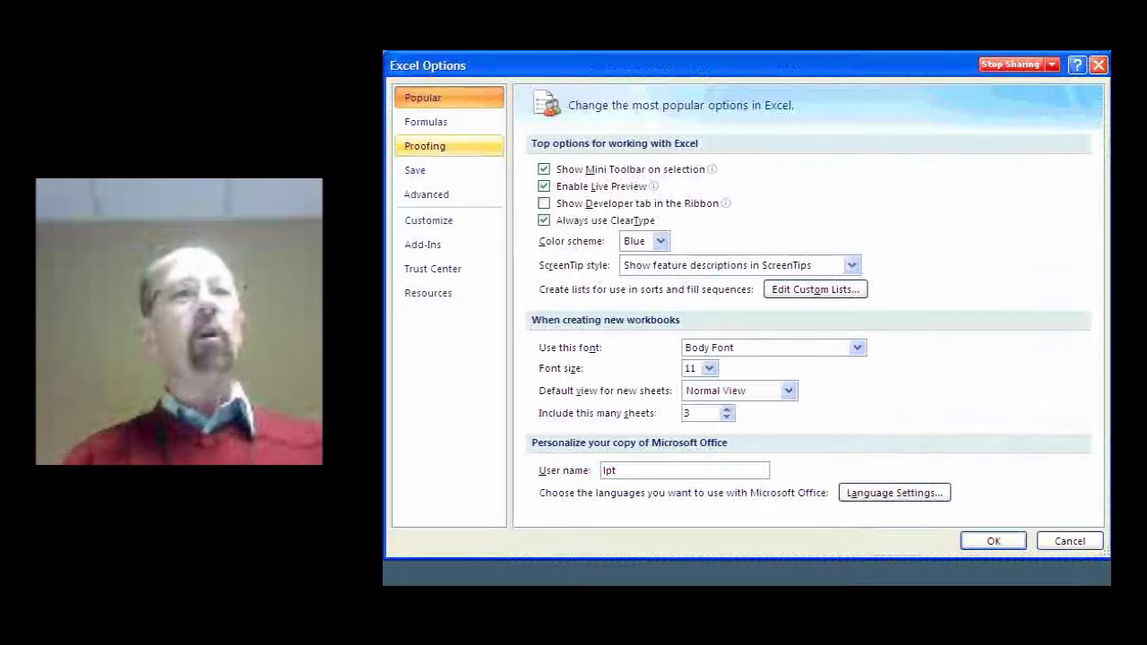
{"action": "left_click", "coordinate": [449, 146]}
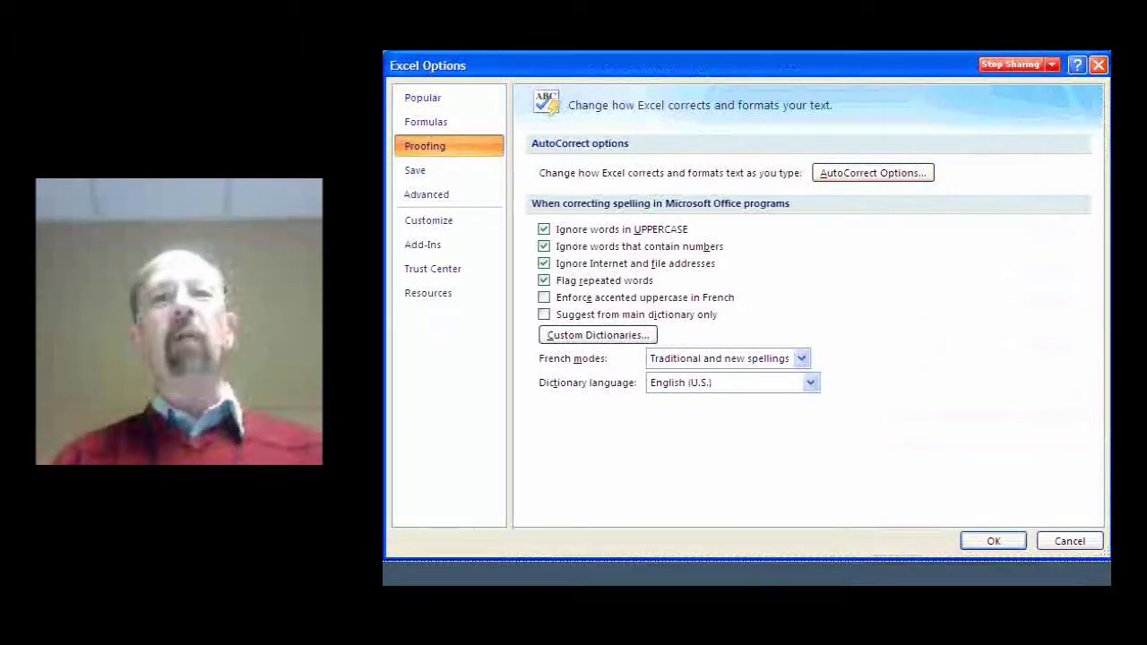
{"action": "left_click", "coordinate": [873, 173]}
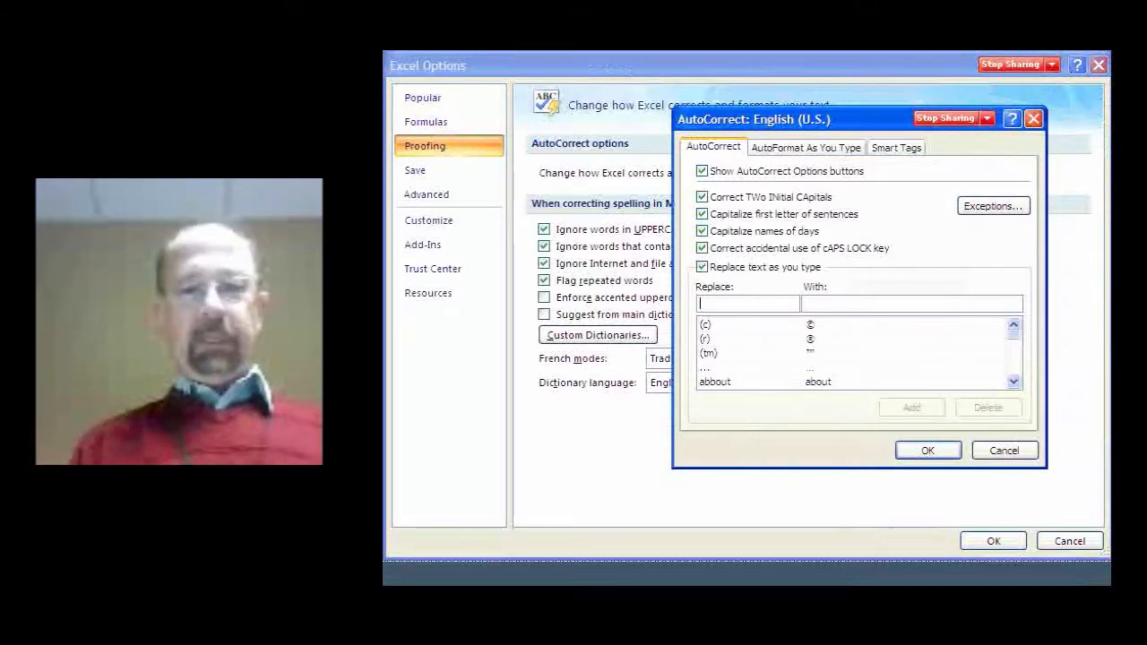
Add an AutoCorrect entry that replaces ap with Accounts Payable, and return to the worksheet.
{"action": "type", "text": "ap"}
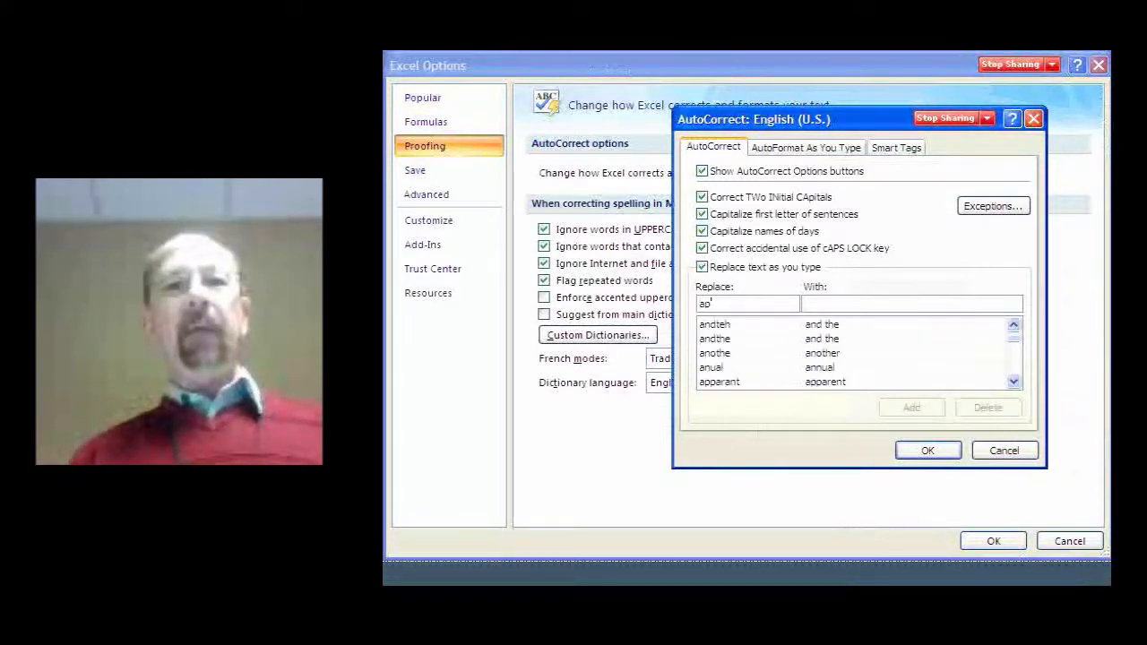
{"action": "left_click", "coordinate": [806, 304]}
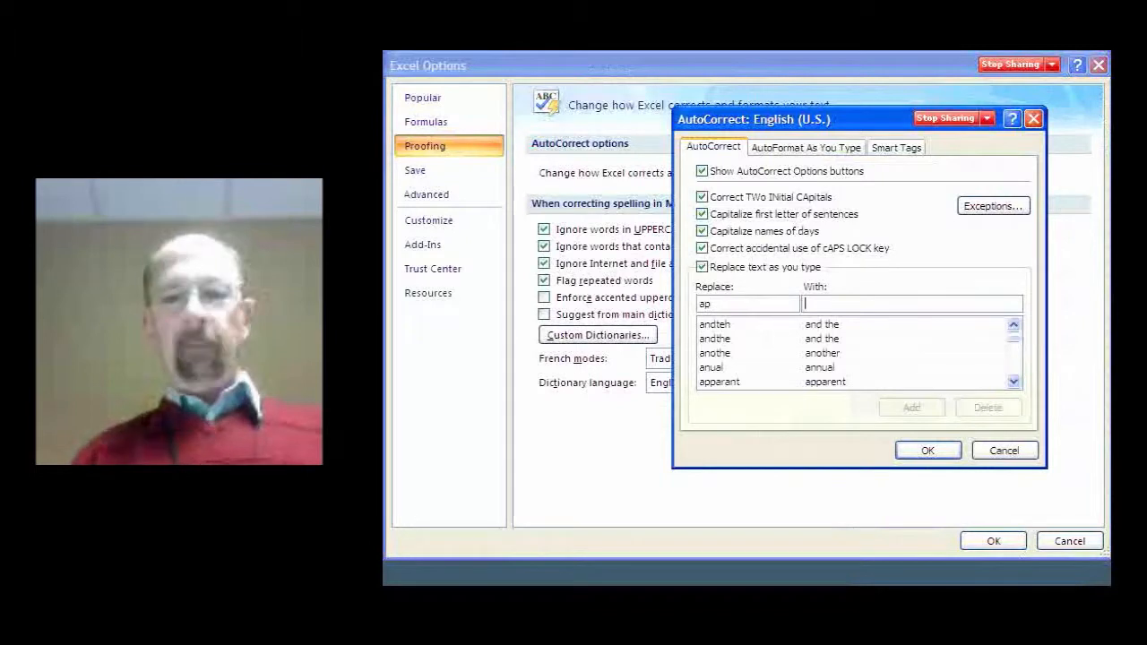
{"action": "type", "text": "Ac"}
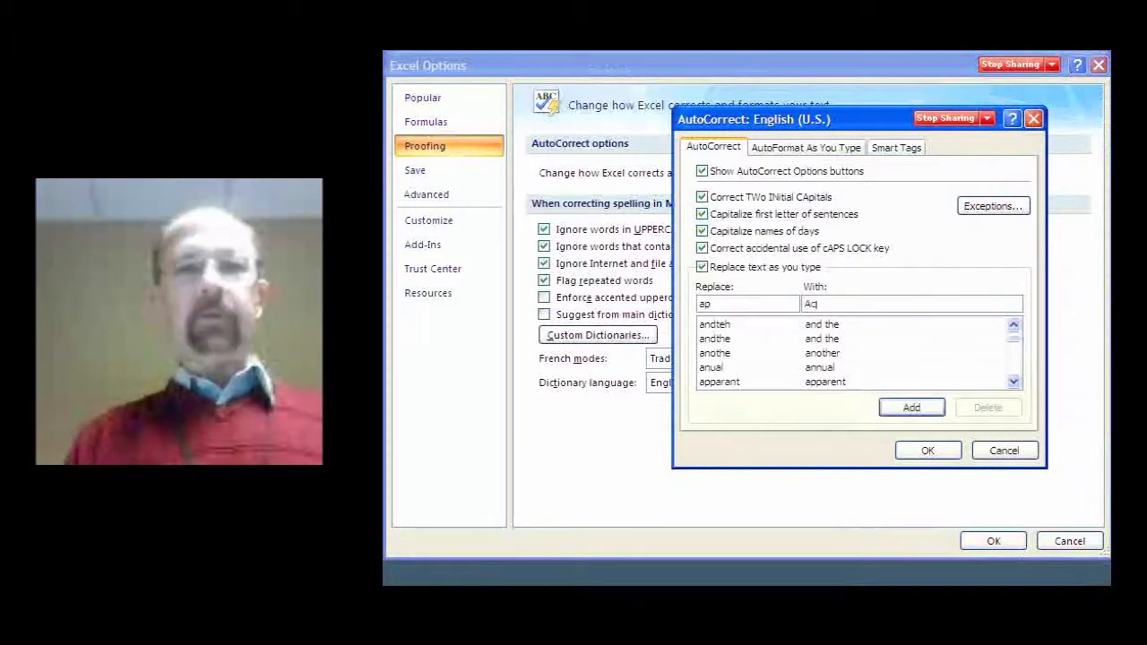
{"action": "type", "text": "cou"}
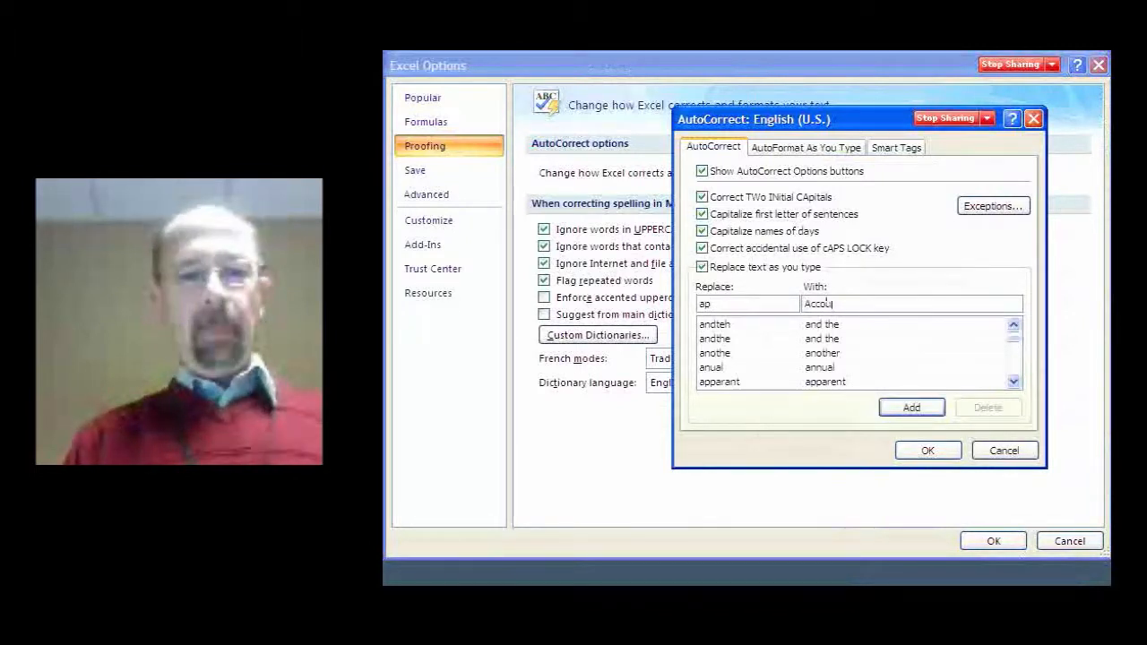
{"action": "type", "text": "nt"}
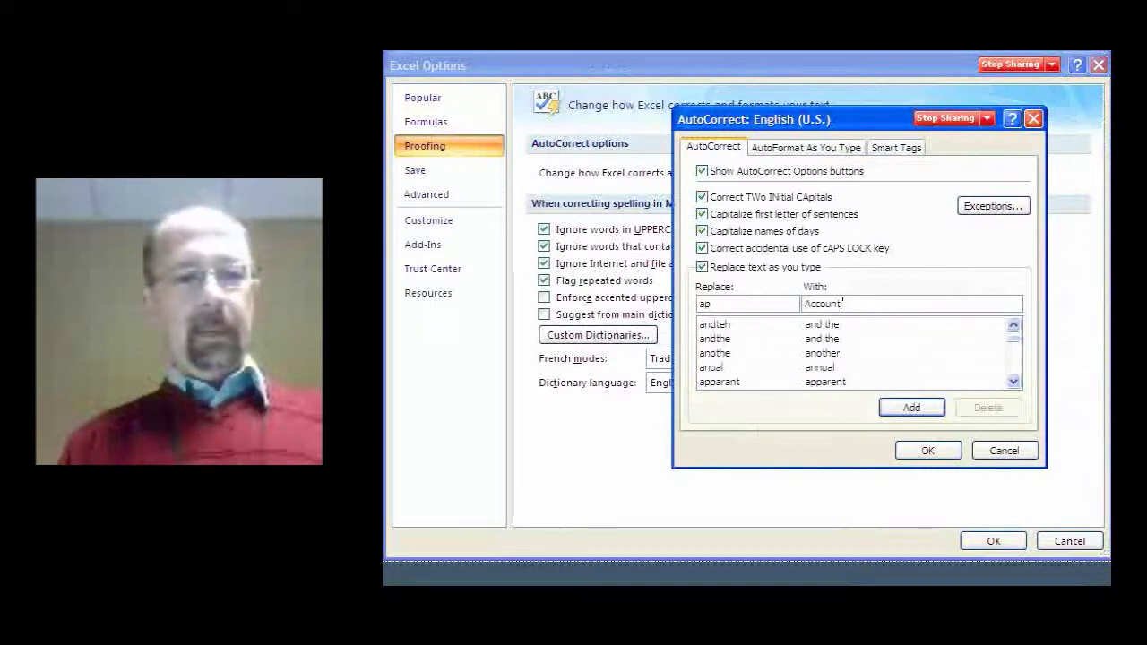
{"action": "type", "text": "s P"}
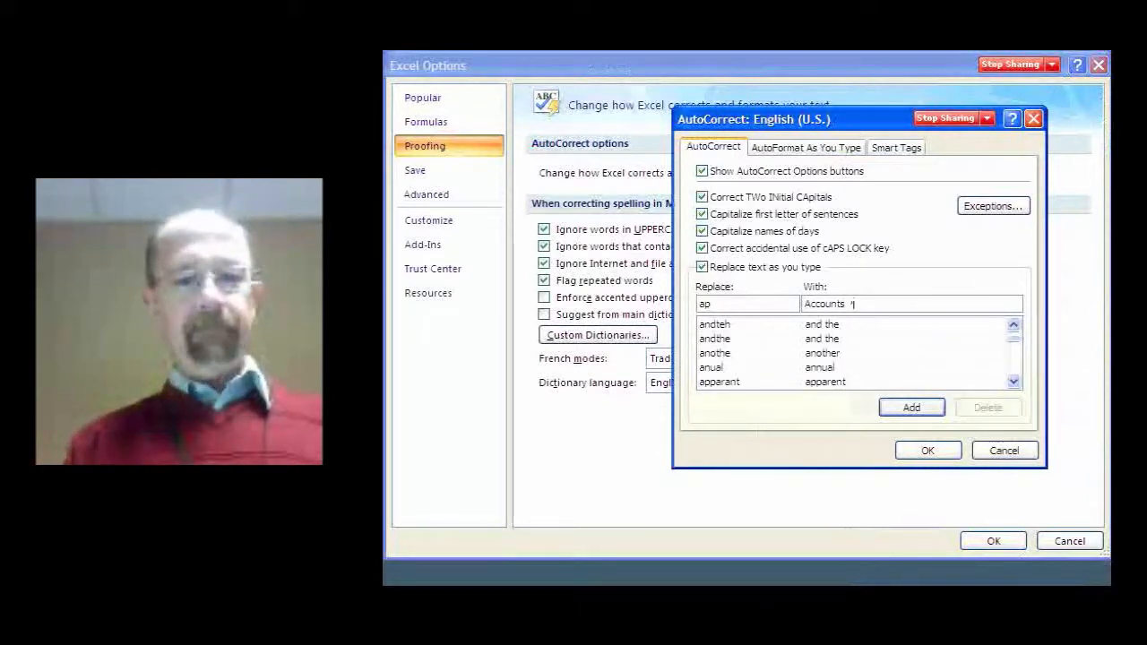
{"action": "type", "text": "aya"}
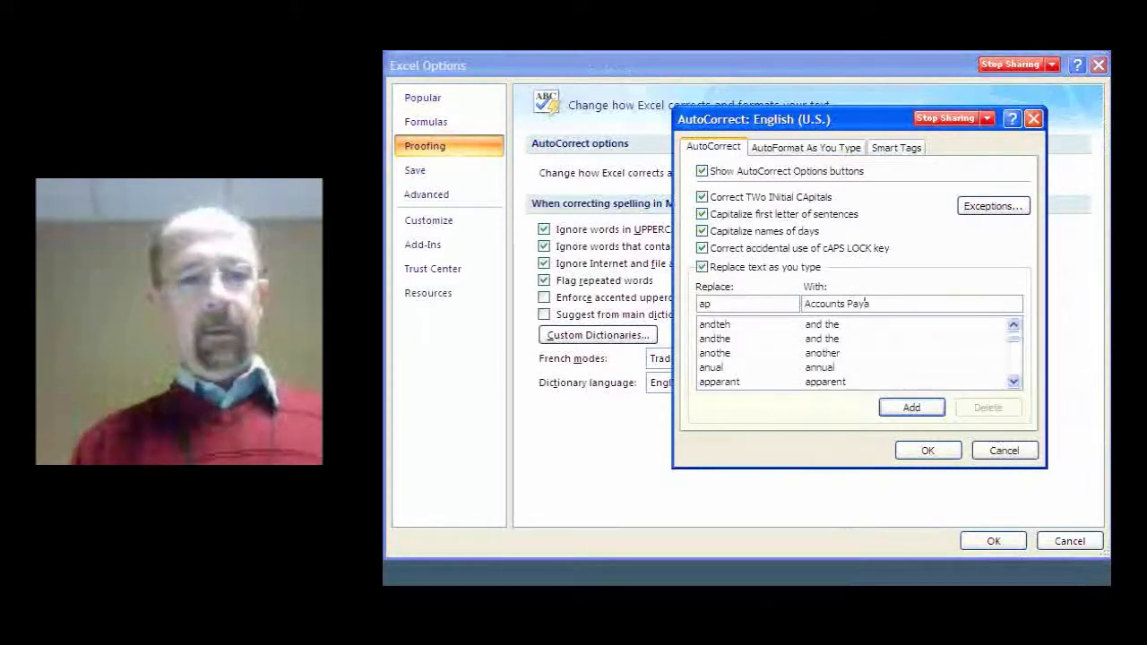
{"action": "type", "text": "ble"}
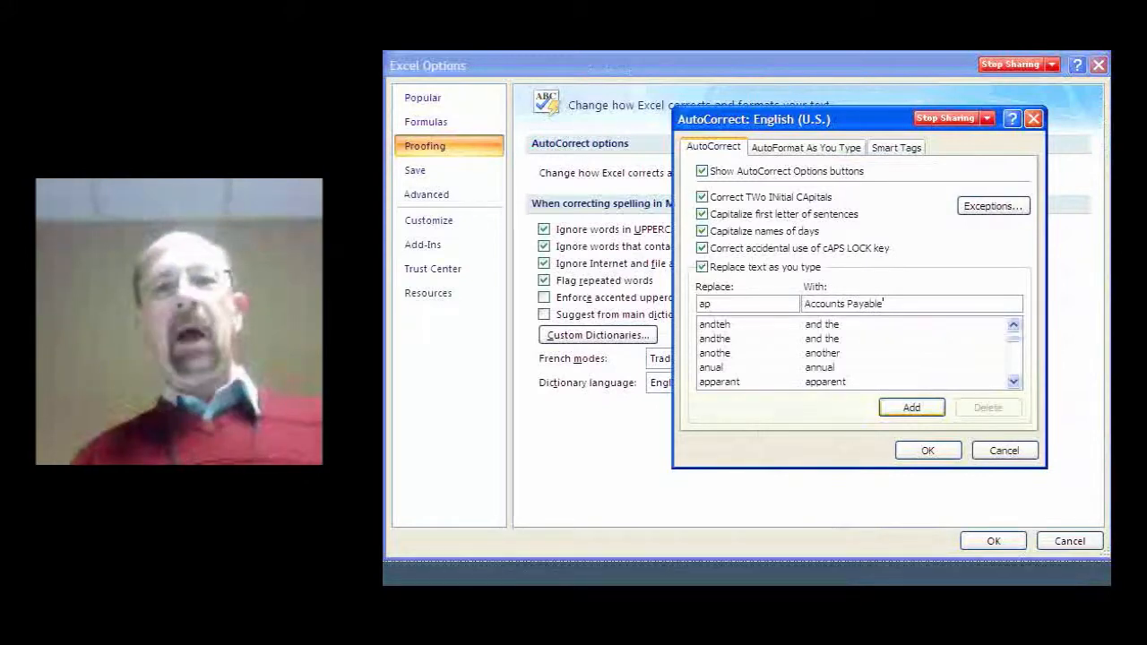
{"action": "key", "text": "Return"}
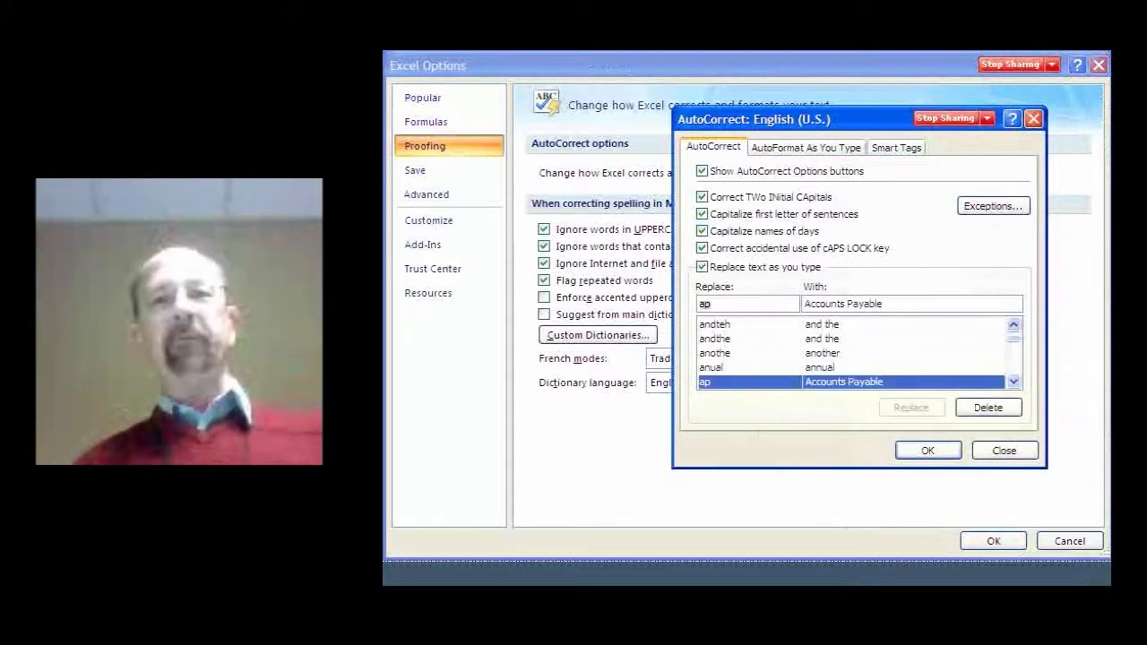
{"action": "key", "text": "Return"}
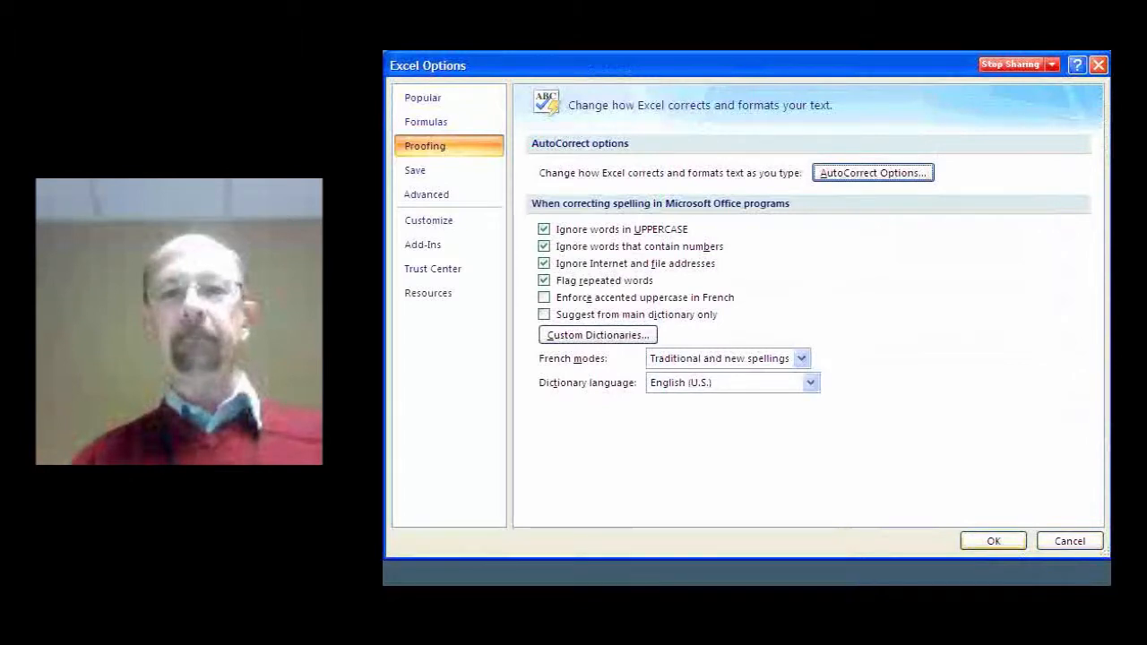
{"action": "left_click", "coordinate": [1070, 542]}
Test the abbreviation by entering ap in D13 and D14, and enter Accounts Payable in D15.
{"action": "left_click", "coordinate": [802, 442]}
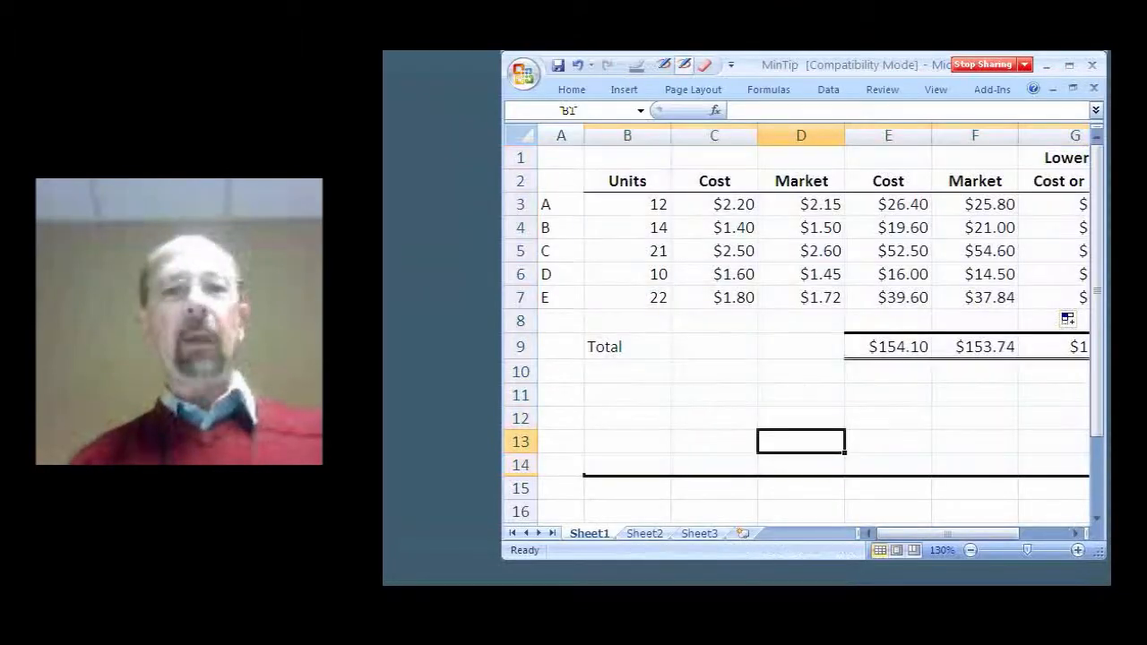
{"action": "type", "text": "ap"}
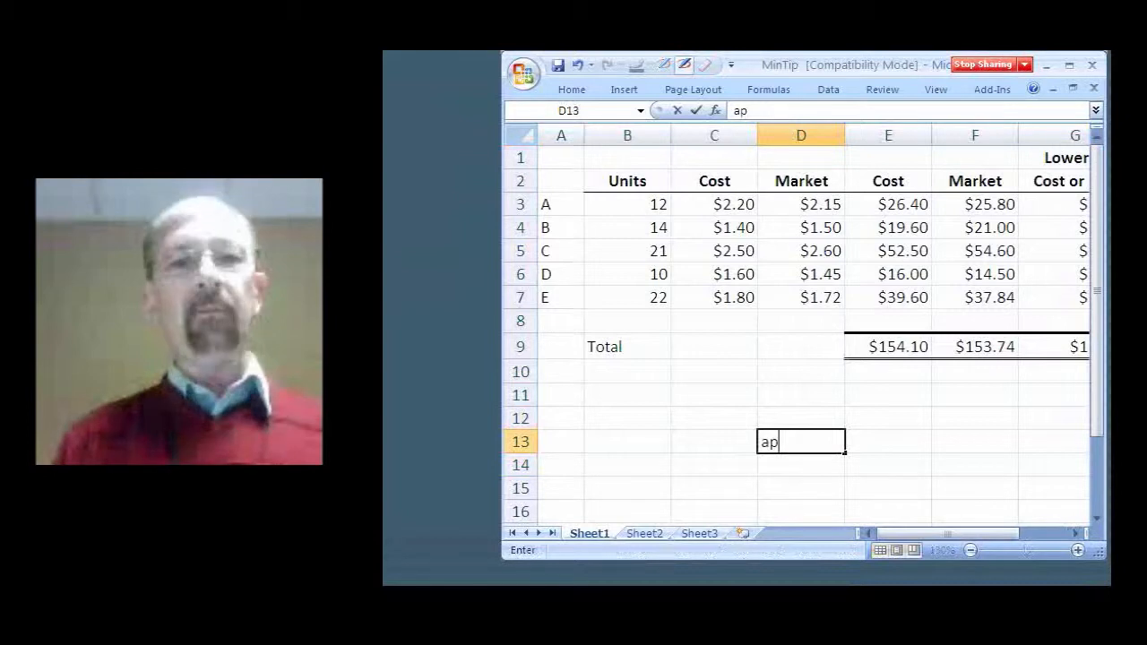
{"action": "key", "text": "Return"}
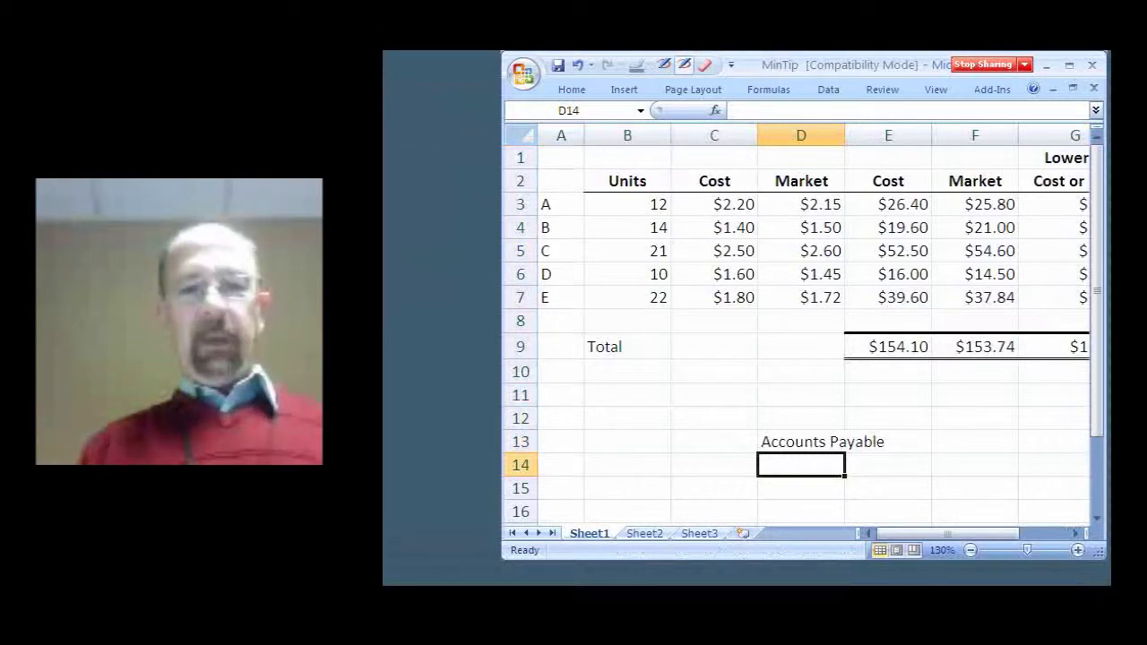
{"action": "type", "text": "ap"}
{"action": "key", "text": "Return"}
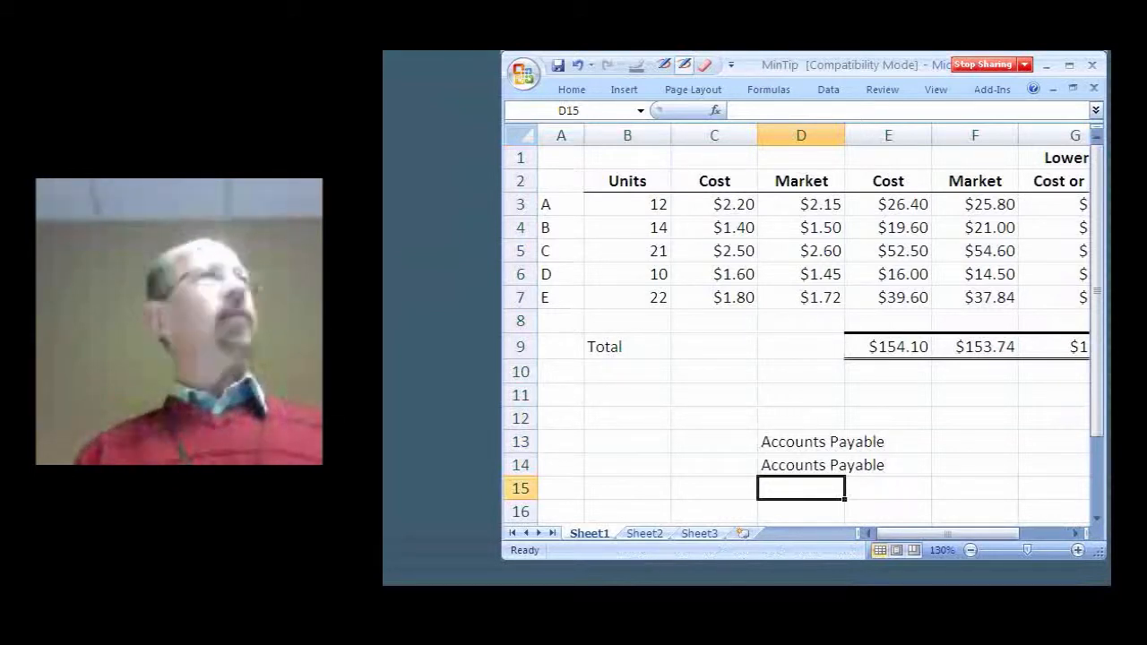
{"action": "type", "text": "A"}
{"action": "key", "text": "Return"}
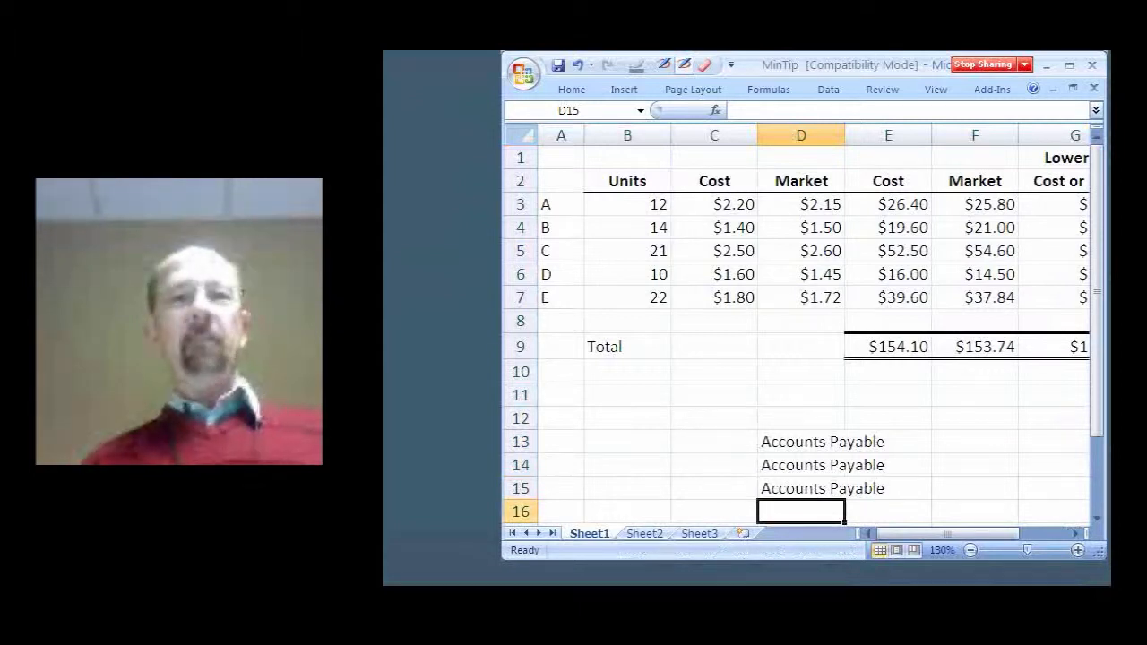
Clear the test entries in D13:D15 by filling the blank cell D12 down to D15.
{"action": "left_click", "coordinate": [801, 418]}
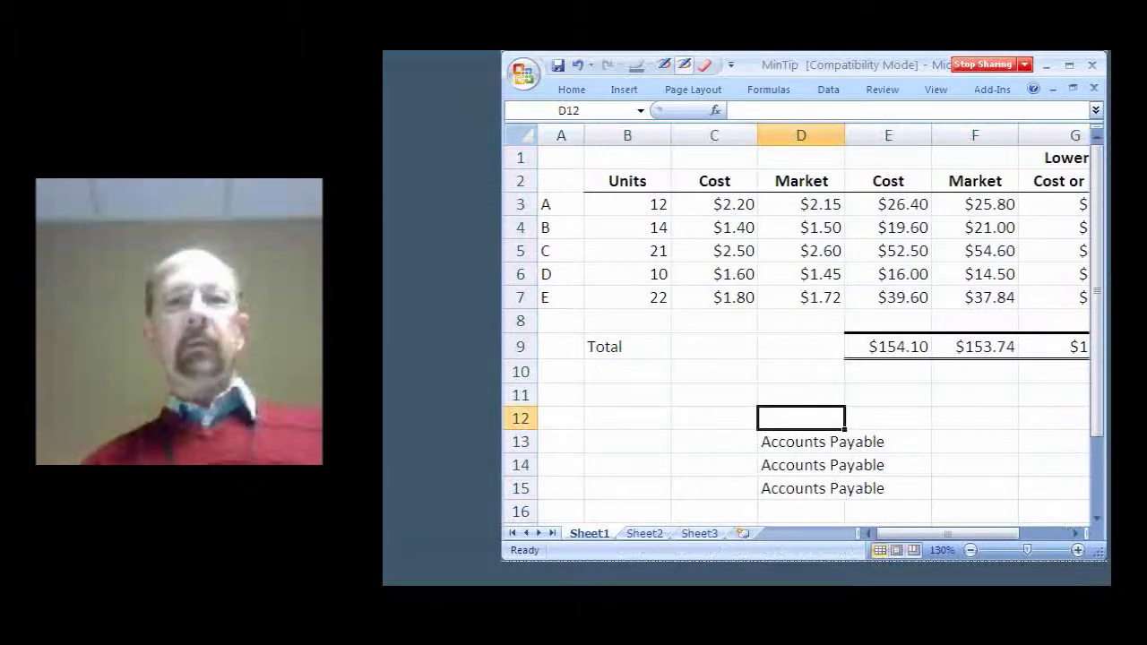
{"action": "mouse_move", "coordinate": [845, 429]}
{"action": "left_mouse_down"}
{"action": "mouse_move", "coordinate": [847, 493]}
{"action": "mouse_move", "coordinate": [845, 428]}
{"action": "left_mouse_up"}
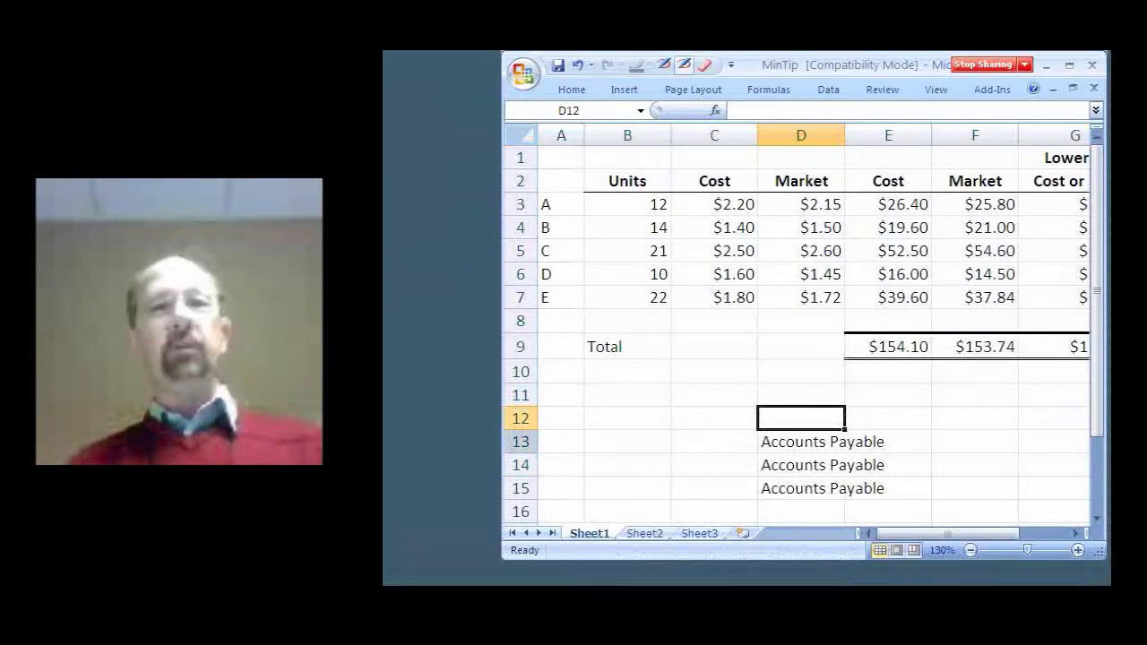
{"action": "left_click_drag", "start_coordinate": [845, 429], "coordinate": [844, 495]}
{"action": "left_click_drag", "start_coordinate": [844, 428], "coordinate": [844, 430]}
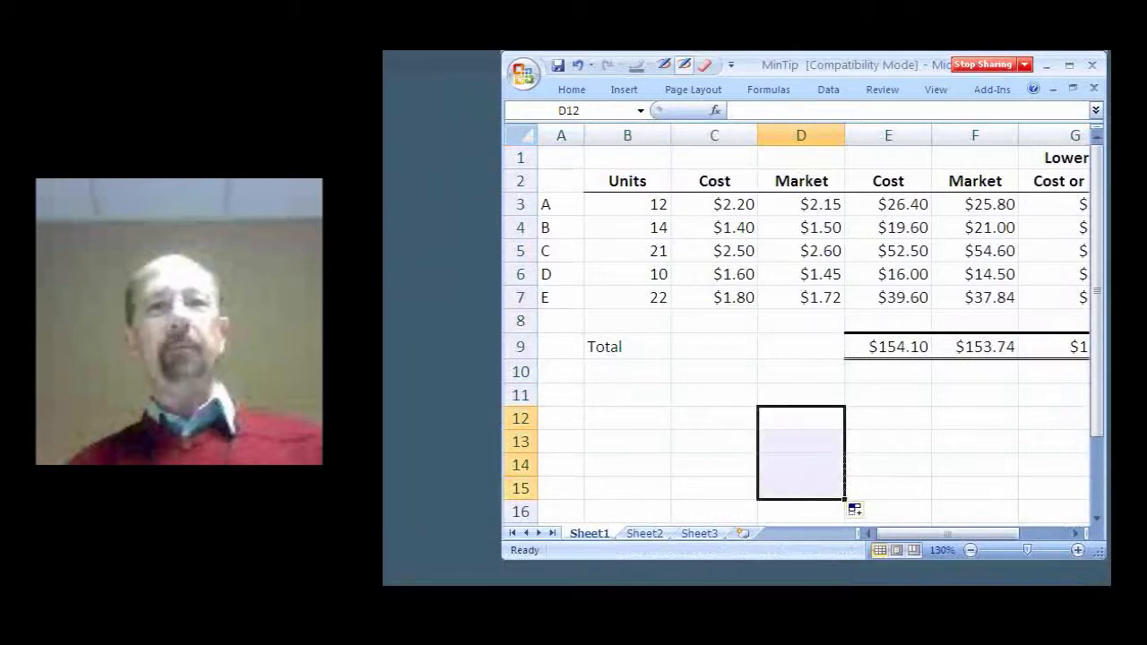